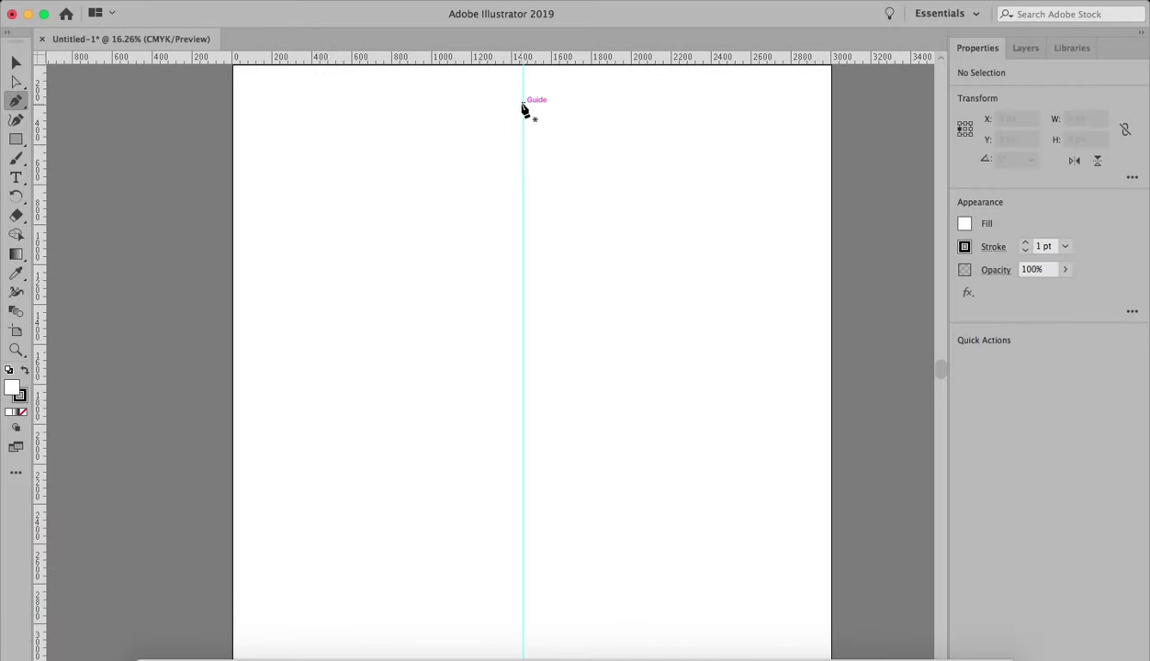
# Start the half-profile on the centre guide with the cap's outer edge and a small step beneath it
pyautogui.click(523, 104)
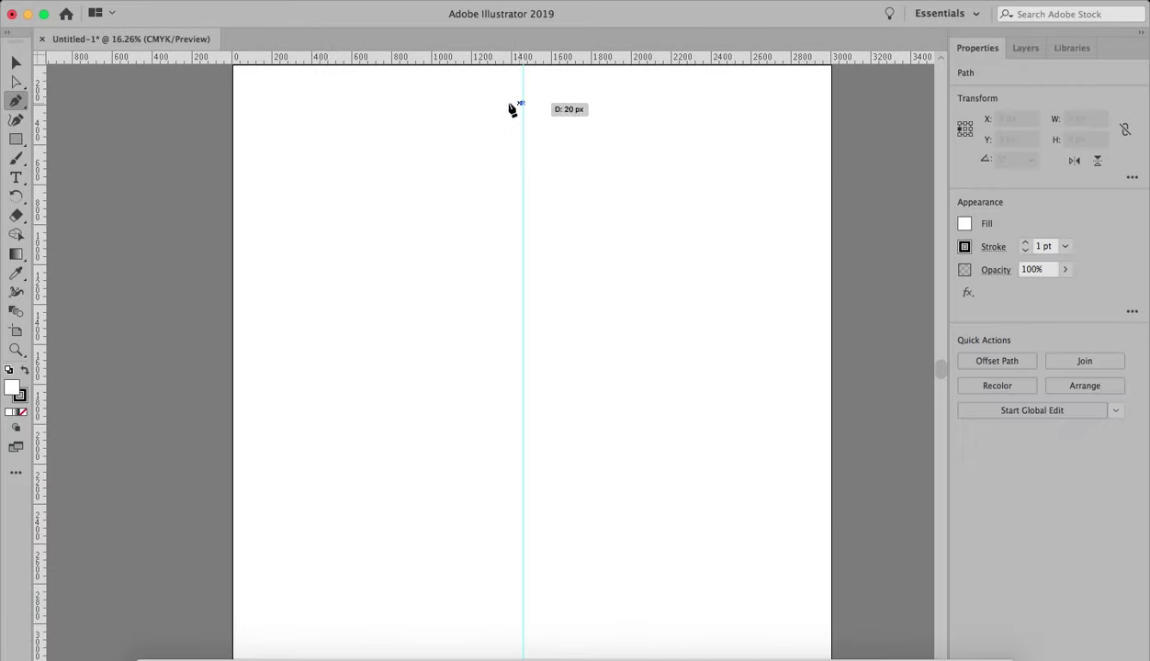
pyautogui.click(477, 104)
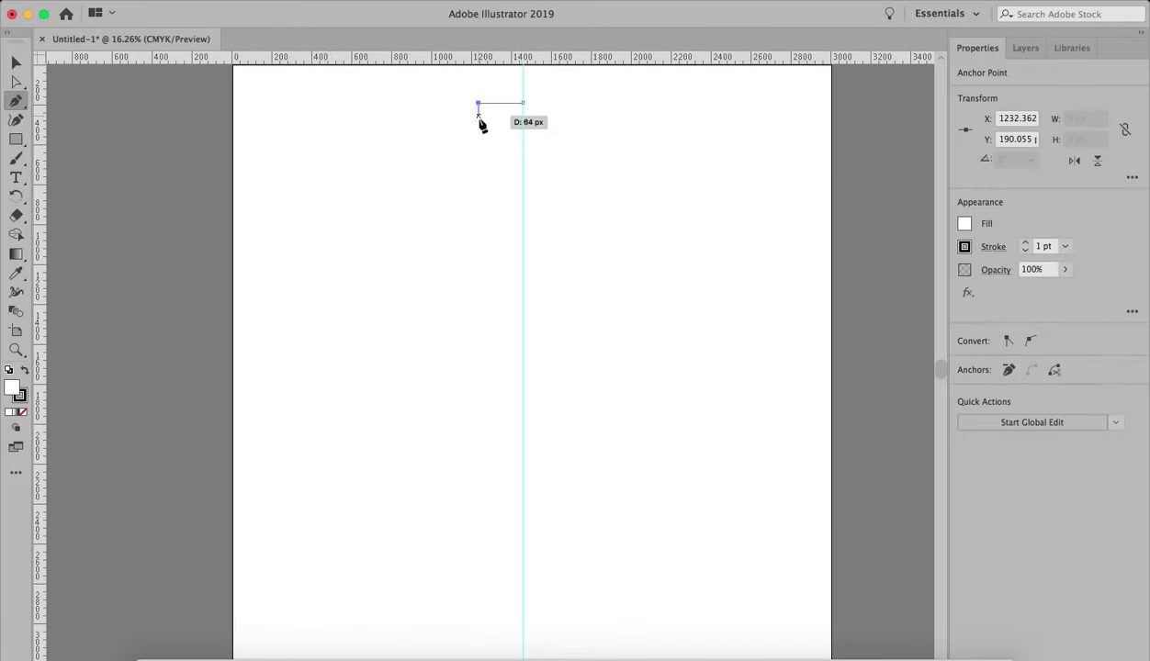
pyautogui.click(477, 128)
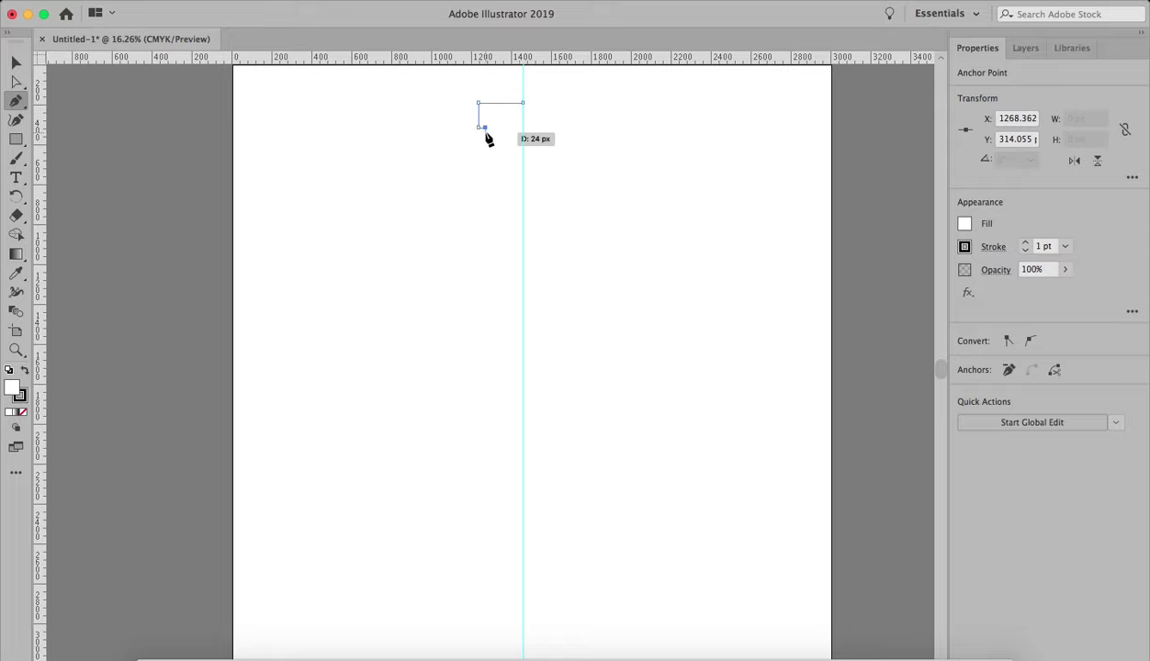
pyautogui.click(487, 134)
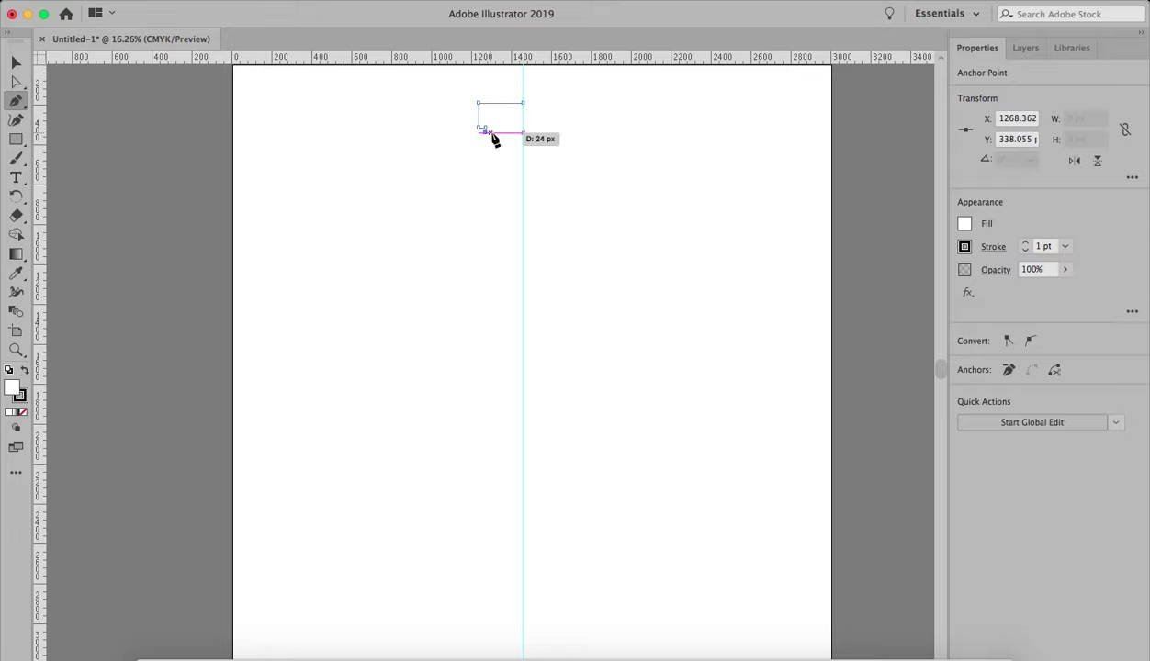
pyautogui.click(495, 129)
# Add the sloping neck, straight body and bottom edge back to the guide, then raise the shoulder point
pyautogui.moveTo(496, 136); pyautogui.dragTo(466, 393)
pyautogui.click(465, 385)
pyautogui.click(464, 574)
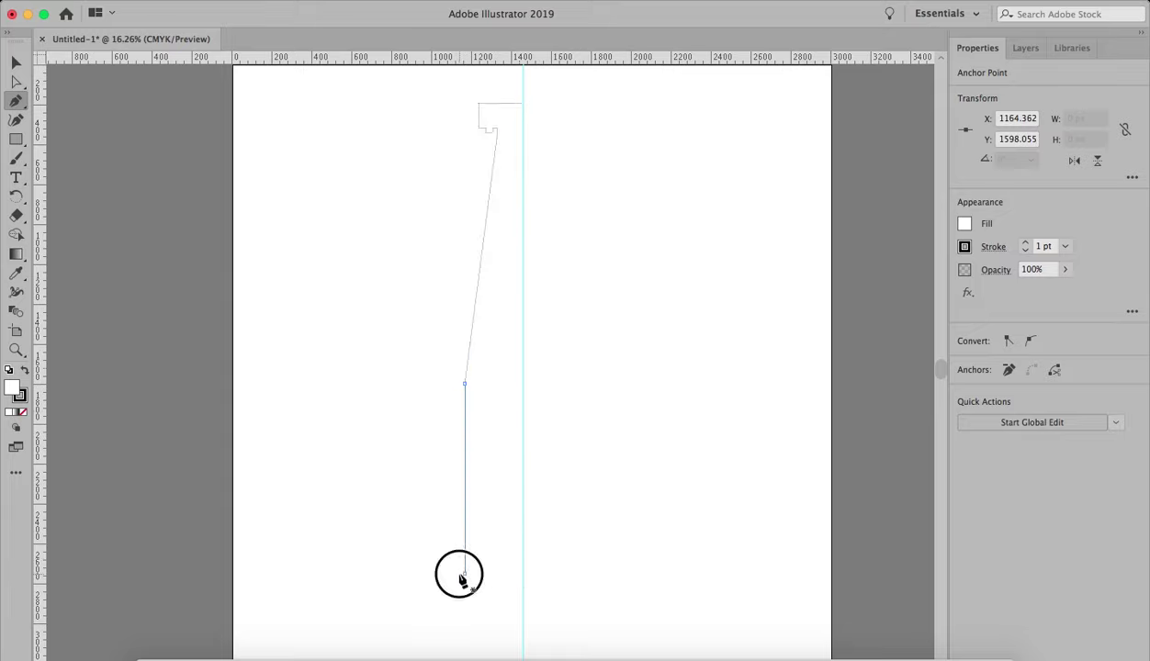
pyautogui.click(523, 574)
pyautogui.moveTo(525, 583); pyautogui.dragTo(525, 571)
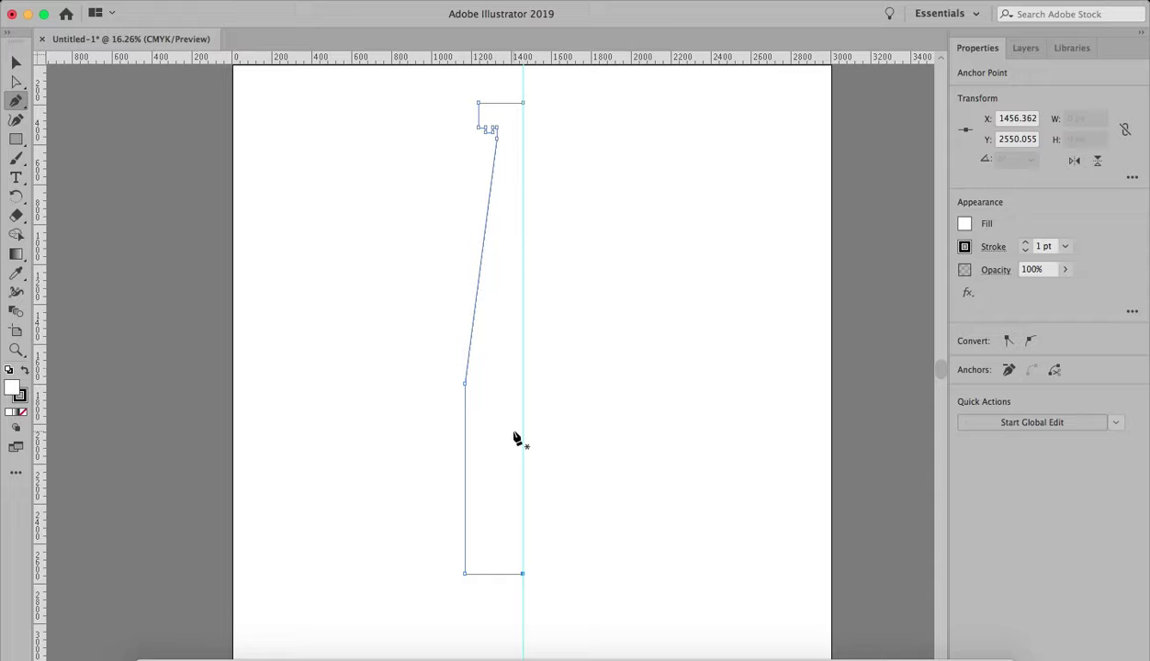
pyautogui.press('a')
pyautogui.moveTo(463, 384)
pyautogui.mouseDown()
pyautogui.moveTo(463, 340)
pyautogui.moveTo(465, 352)
pyautogui.mouseUp()
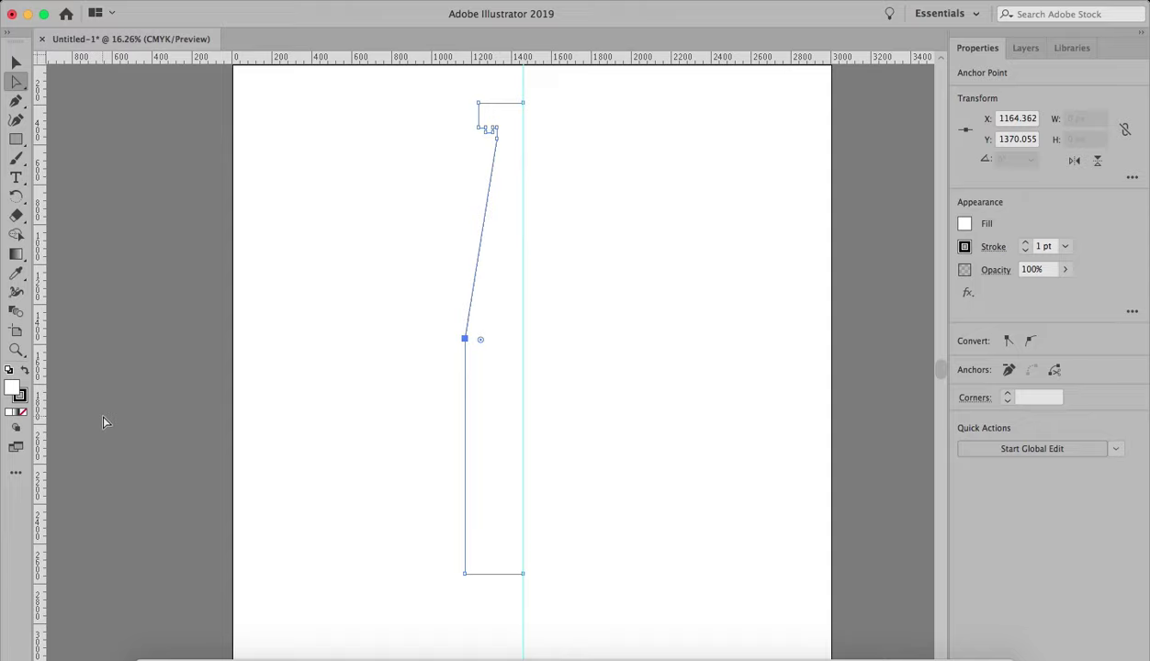
# Apply a 3D Revolve effect to the profile from the Right Edge with Preview on
pyautogui.press('v')
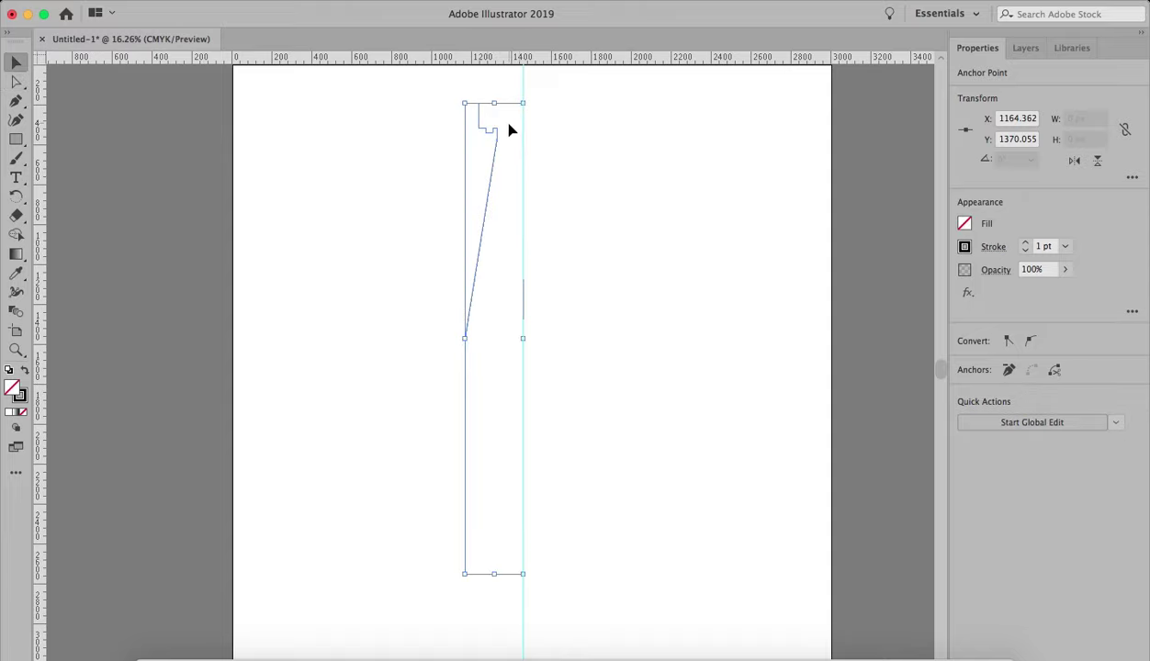
pyautogui.click(341, 0)
pyautogui.moveTo(421, 90)
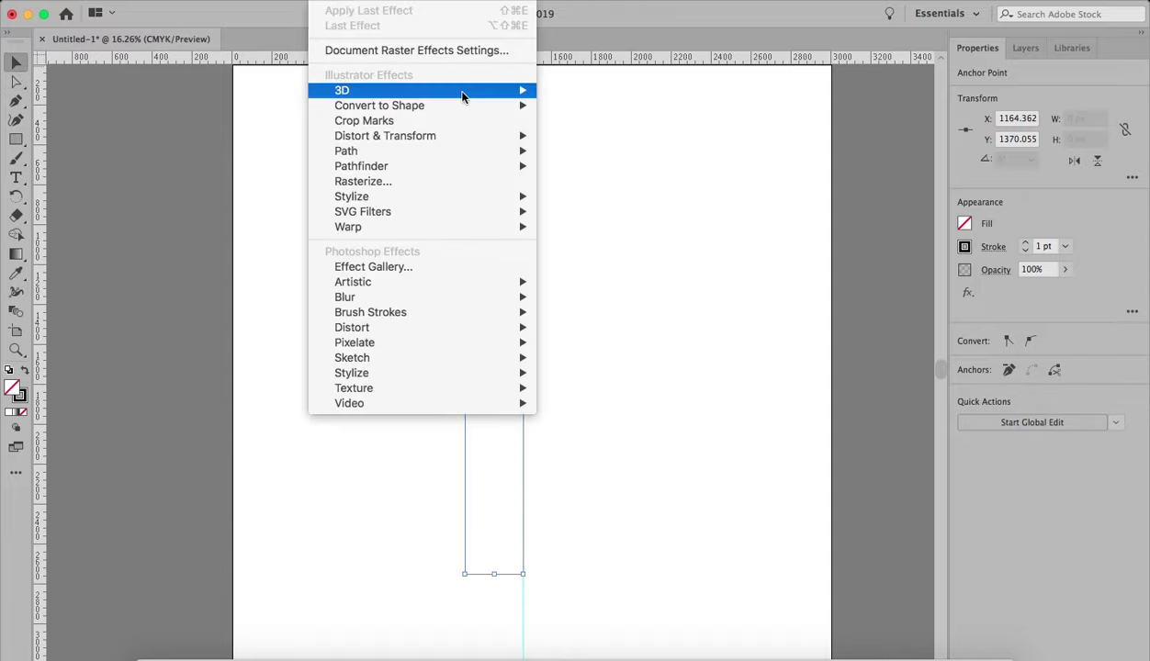
pyautogui.click(562, 108)
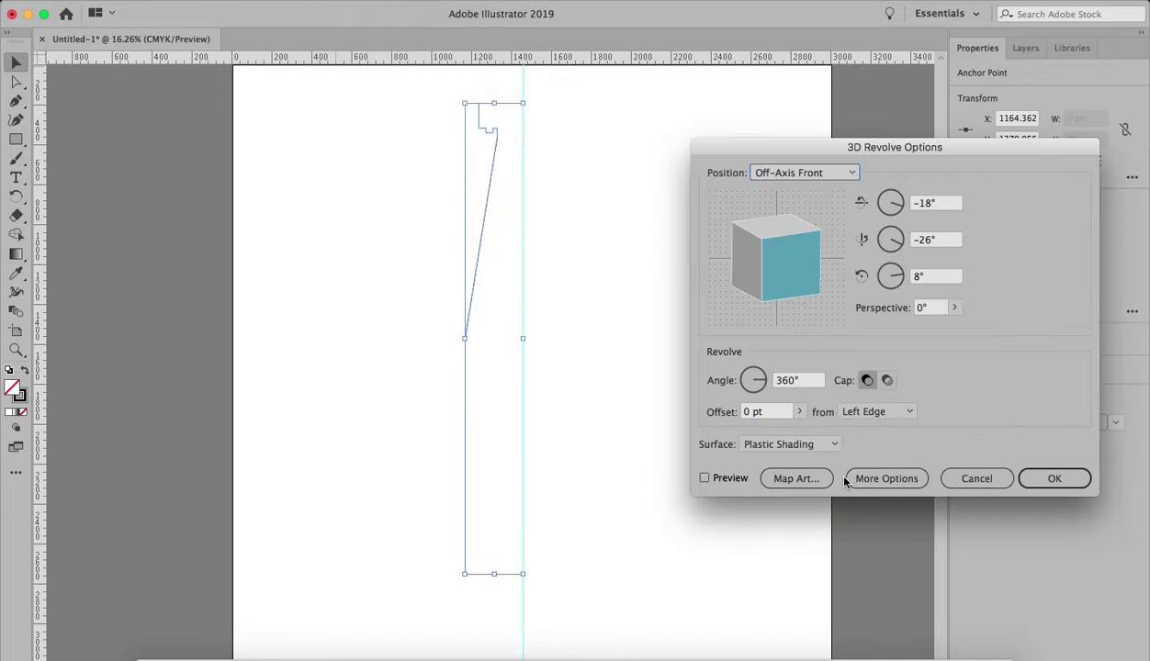
pyautogui.click(900, 405)
pyautogui.click(873, 443)
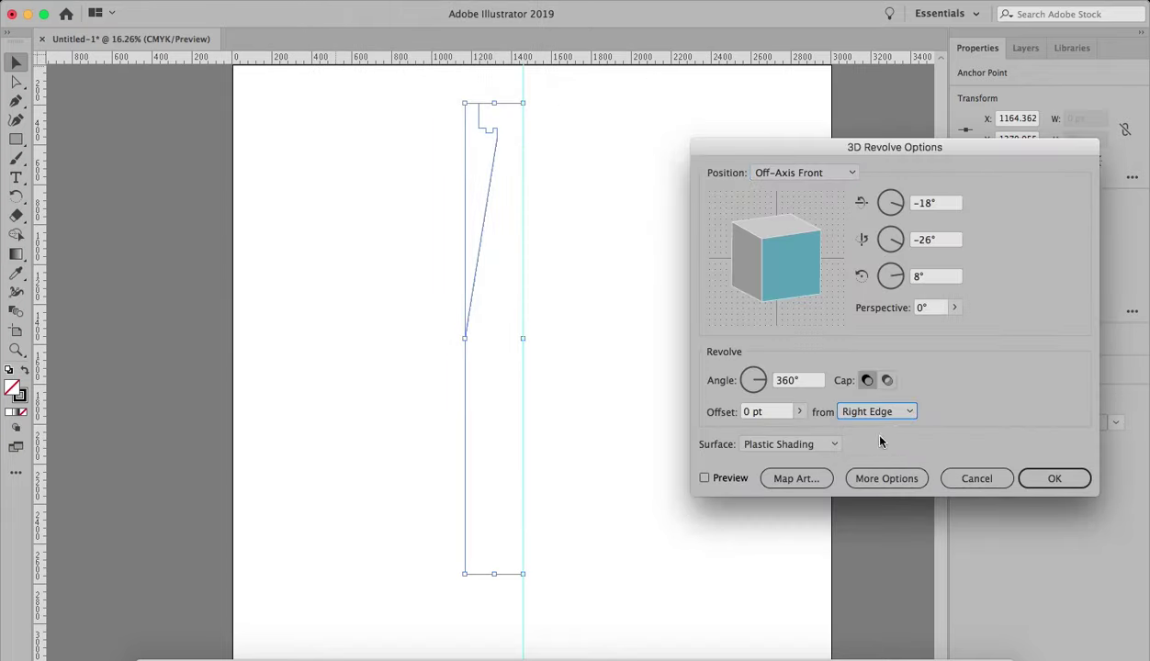
pyautogui.click(731, 477)
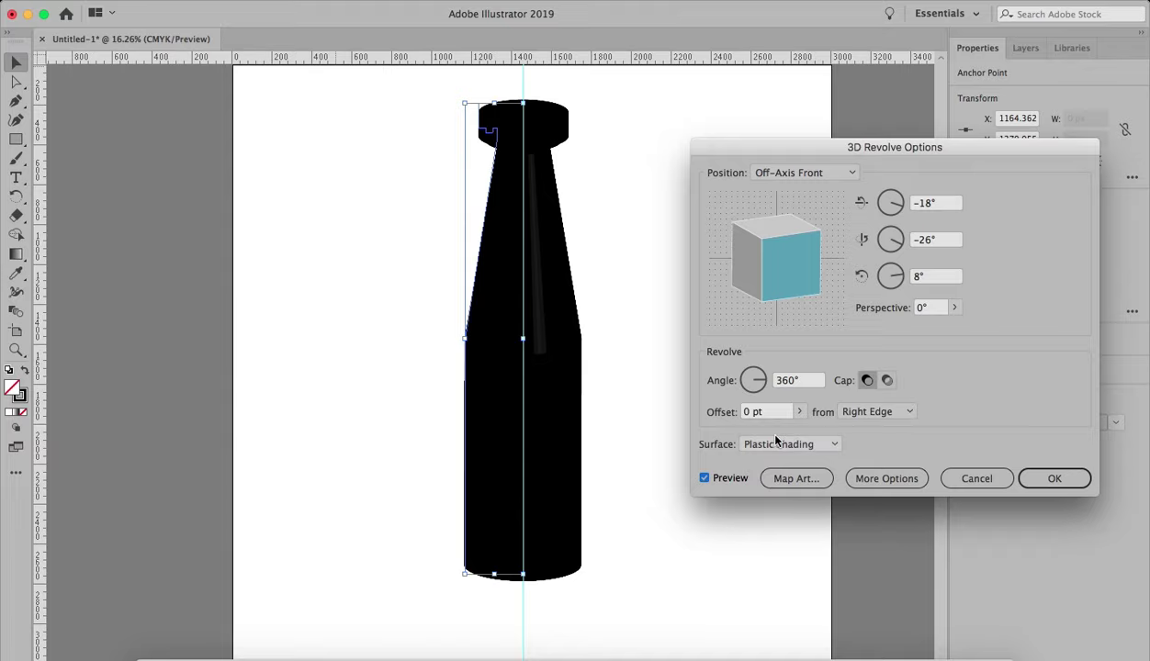
# Set the revolve position to Front and perspective to 10°, then confirm the effect
pyautogui.click(798, 173)
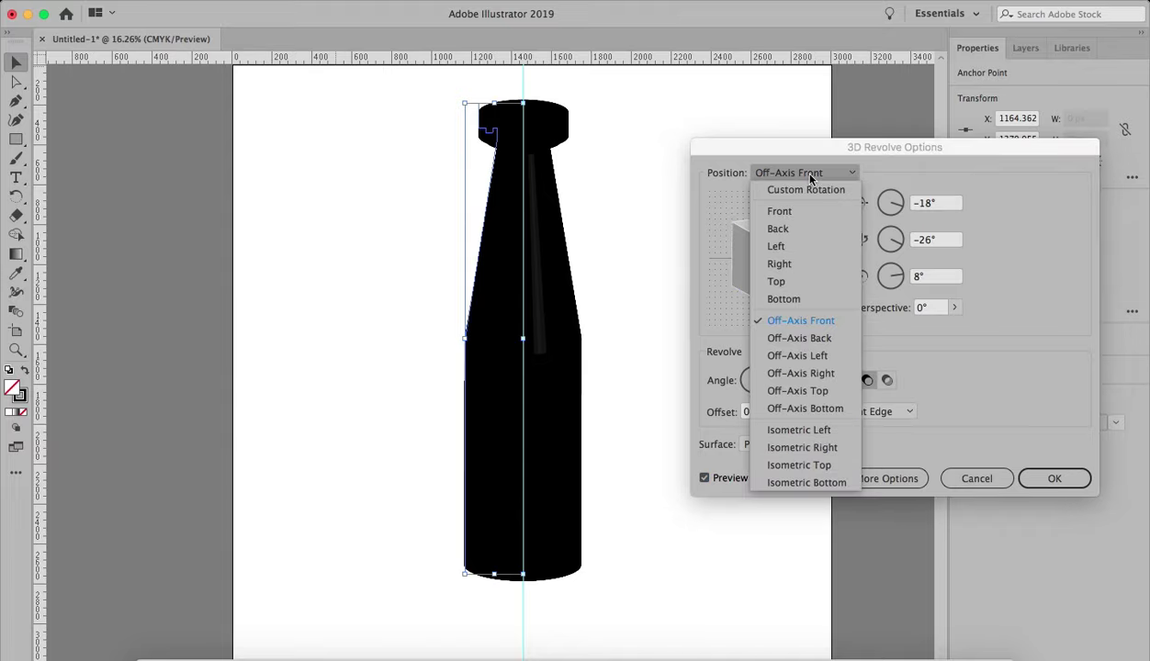
pyautogui.click(780, 212)
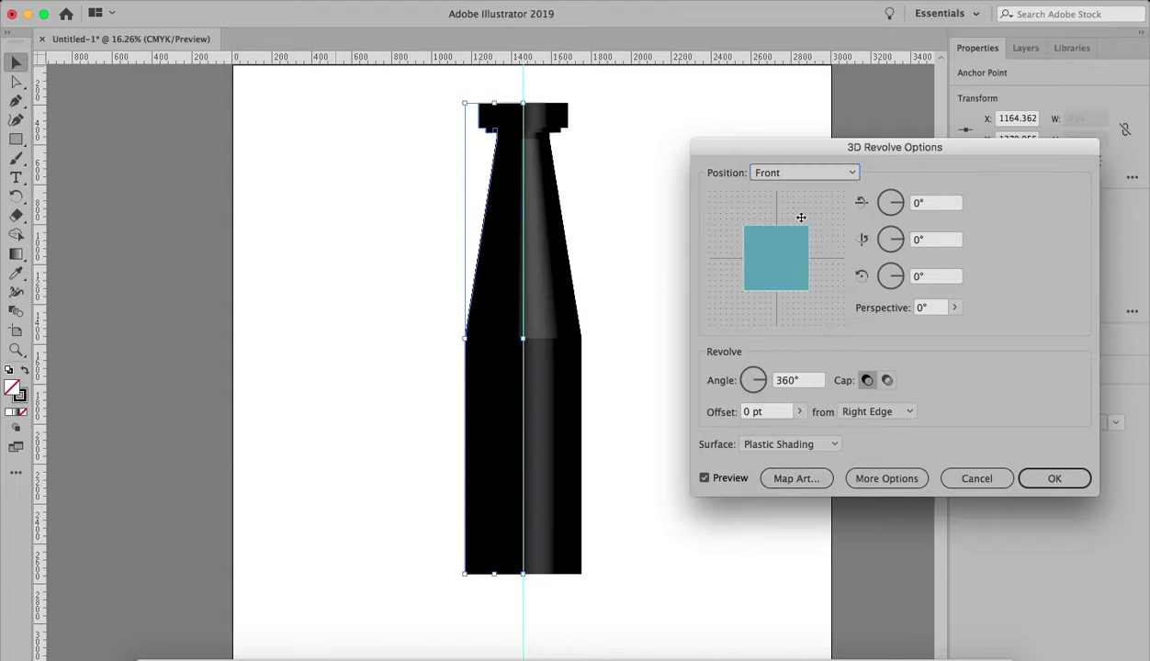
pyautogui.click(932, 308)
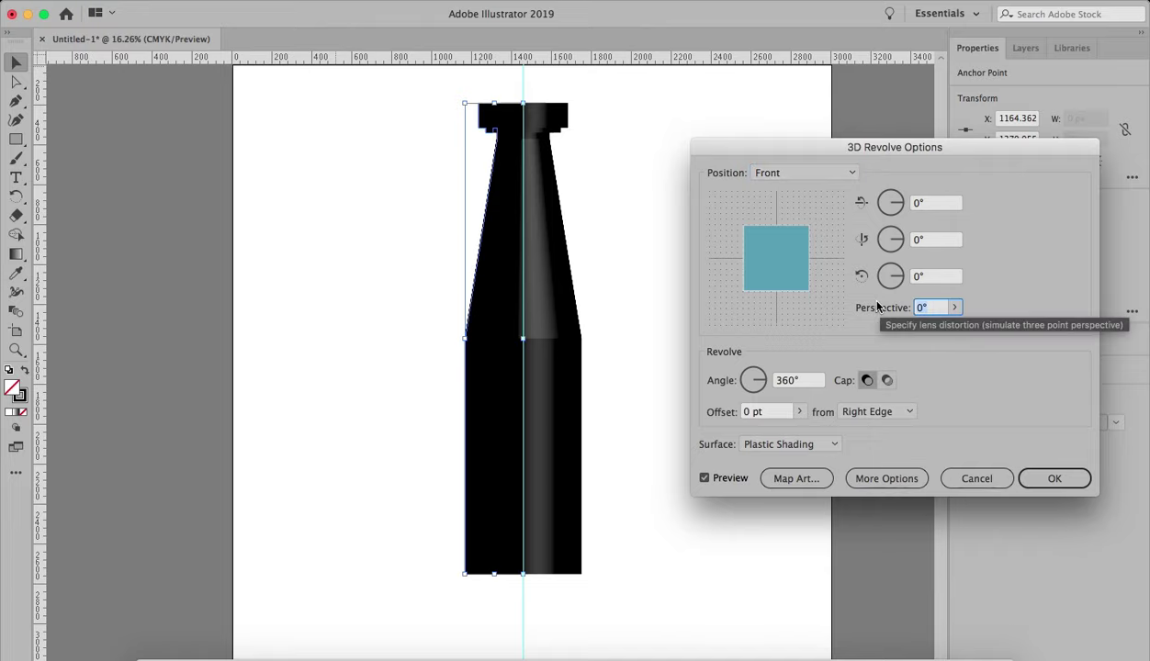
pyautogui.write('50')
pyautogui.press('Tab')
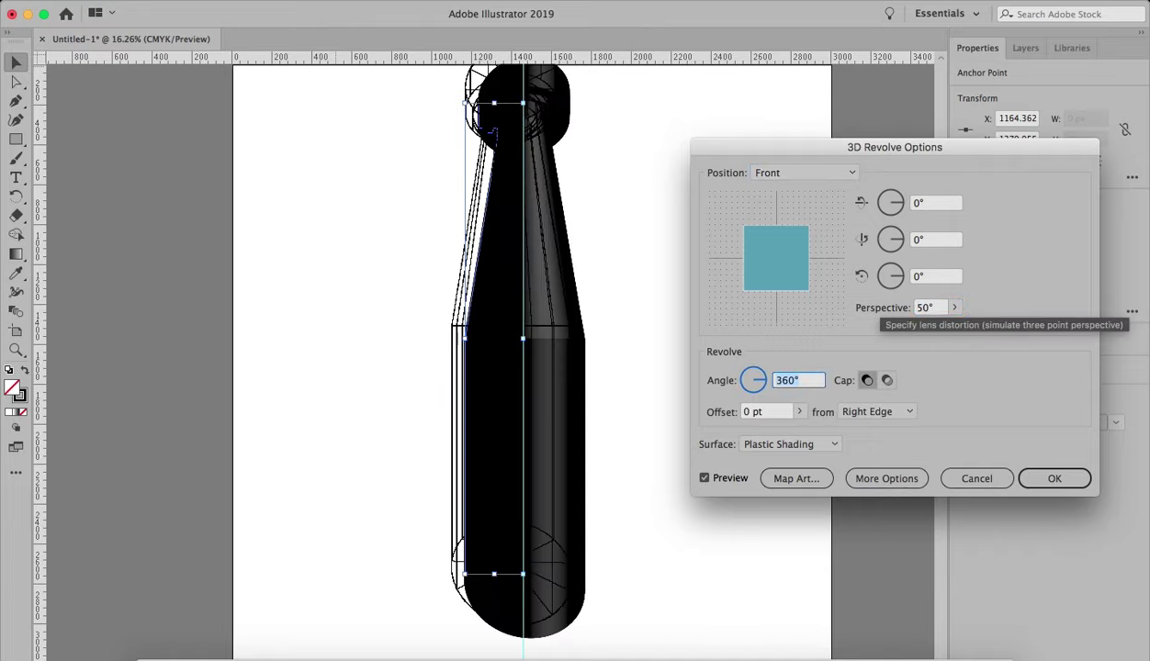
pyautogui.click(918, 307)
pyautogui.write('20')
pyautogui.press('Tab')
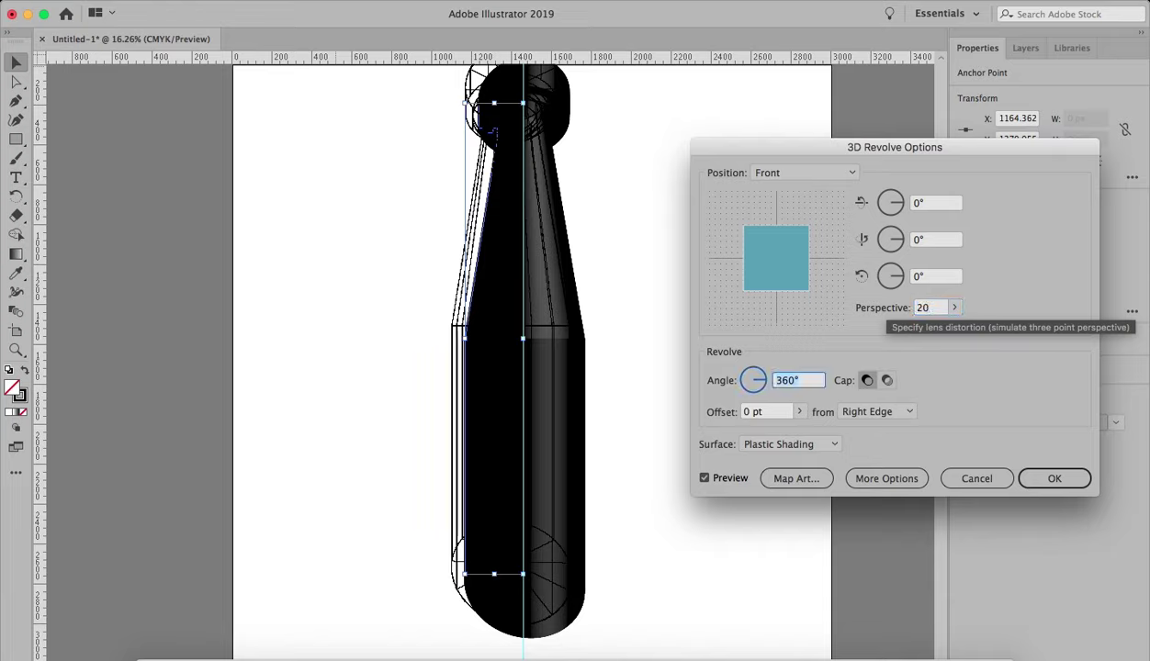
pyautogui.click(923, 308)
pyautogui.write('10')
pyautogui.press('Tab')
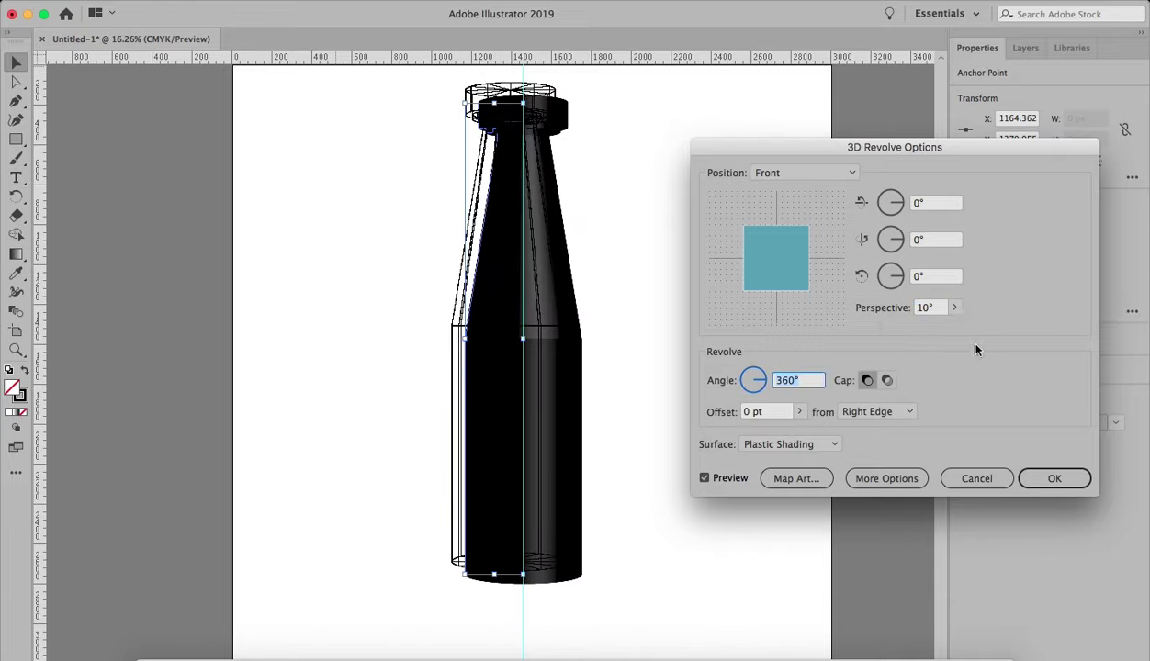
pyautogui.click(1054, 477)
pyautogui.press('a')
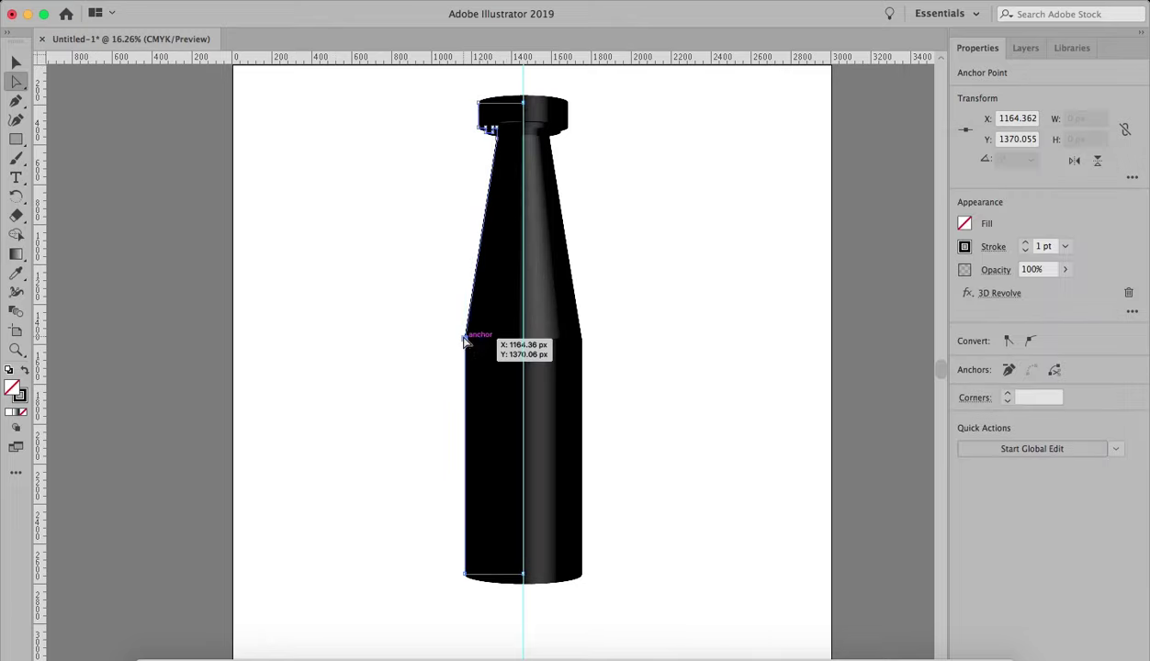
# Adjust the body edge and round the bottle's bottom corners to about 97 px
pyautogui.moveTo(466, 575); pyautogui.dragTo(449, 572)
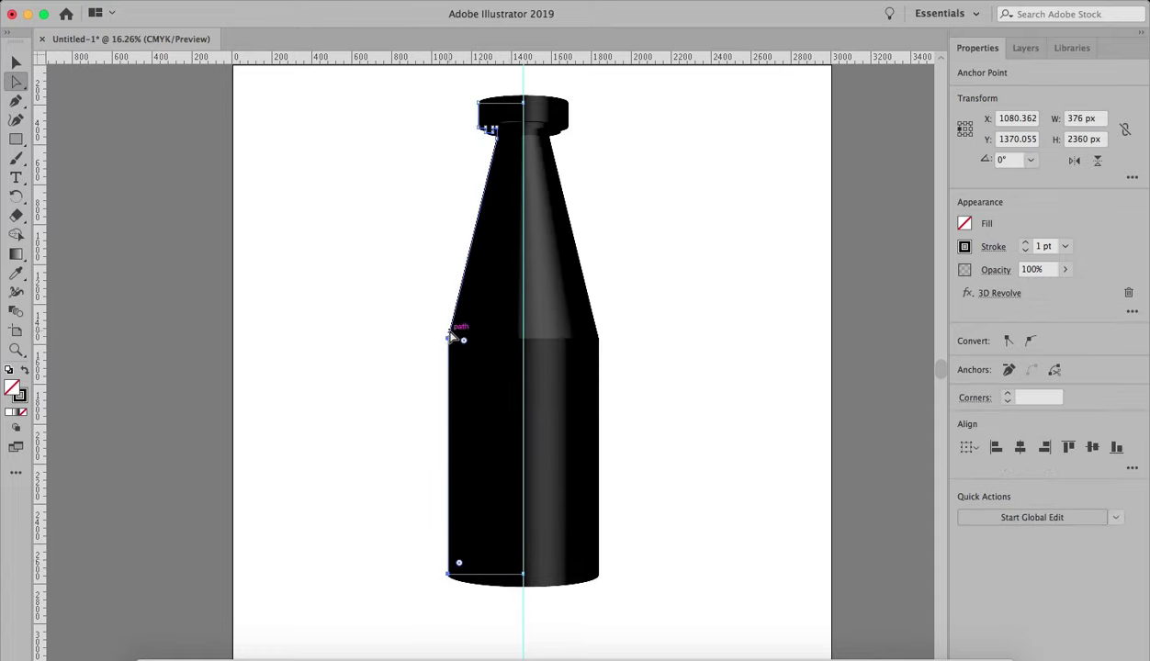
pyautogui.moveTo(455, 340)
pyautogui.mouseDown()
pyautogui.moveTo(468, 342)
pyautogui.moveTo(467, 647)
pyautogui.mouseUp()
pyautogui.moveTo(475, 344); pyautogui.dragTo(464, 367)
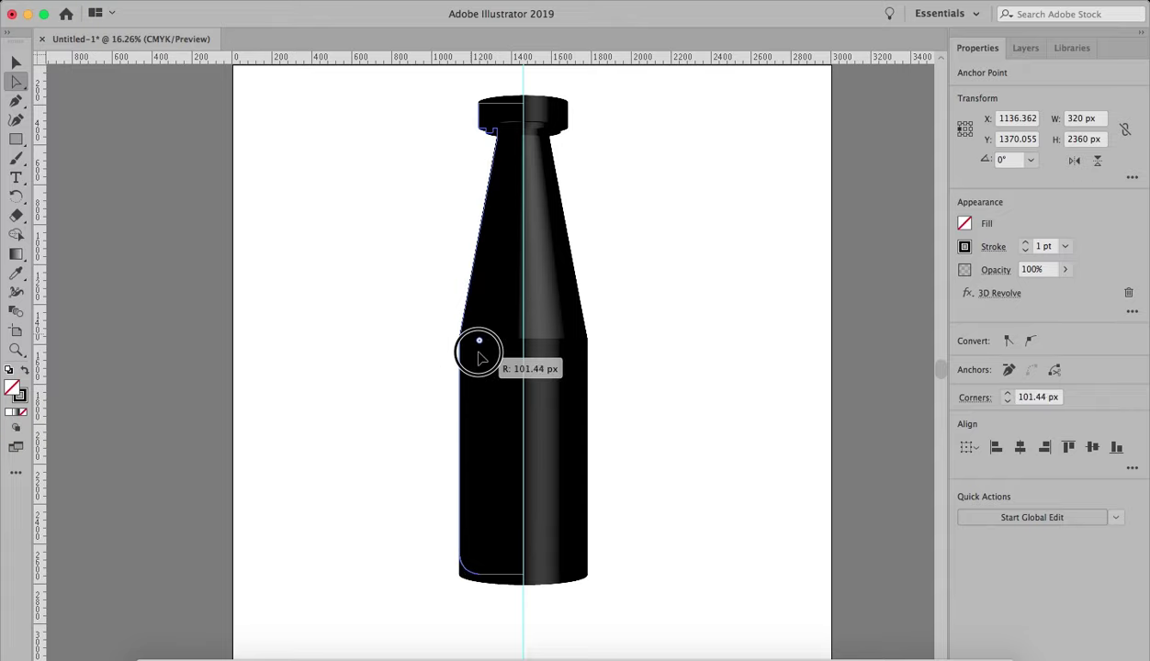
pyautogui.moveTo(465, 367); pyautogui.dragTo(476, 366)
pyautogui.click(667, 341)
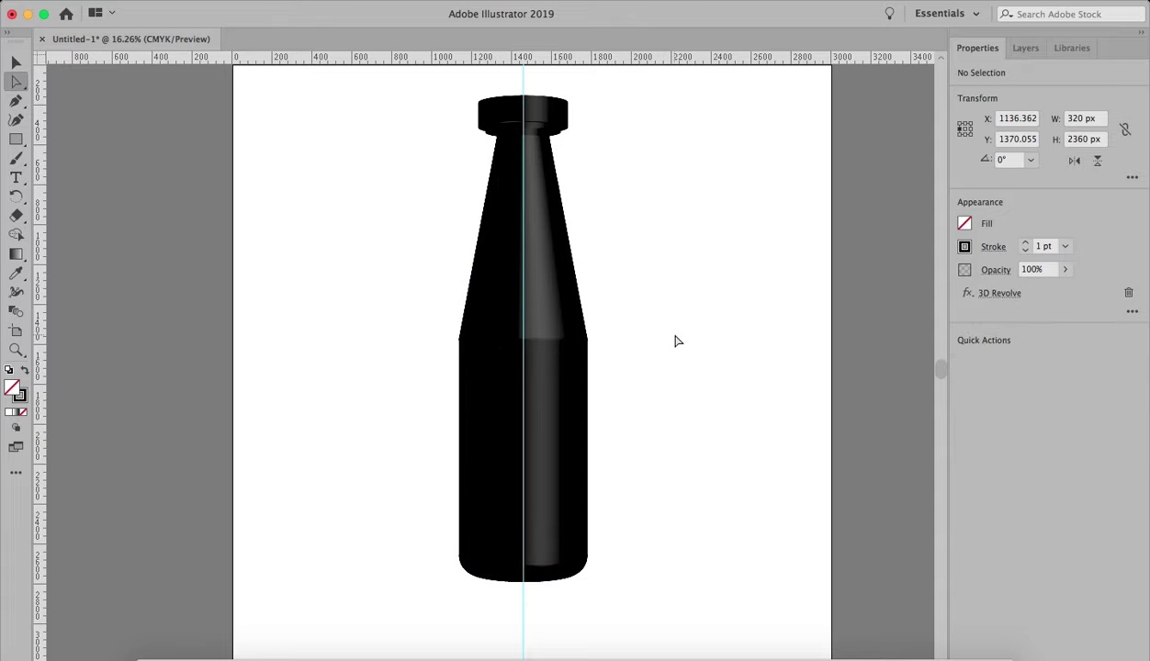
pyautogui.scroll(1, 656, 333)
# Round the shoulder corner with a large radius and reselect the path near the cap
pyautogui.moveTo(478, 355); pyautogui.dragTo(669, 370)
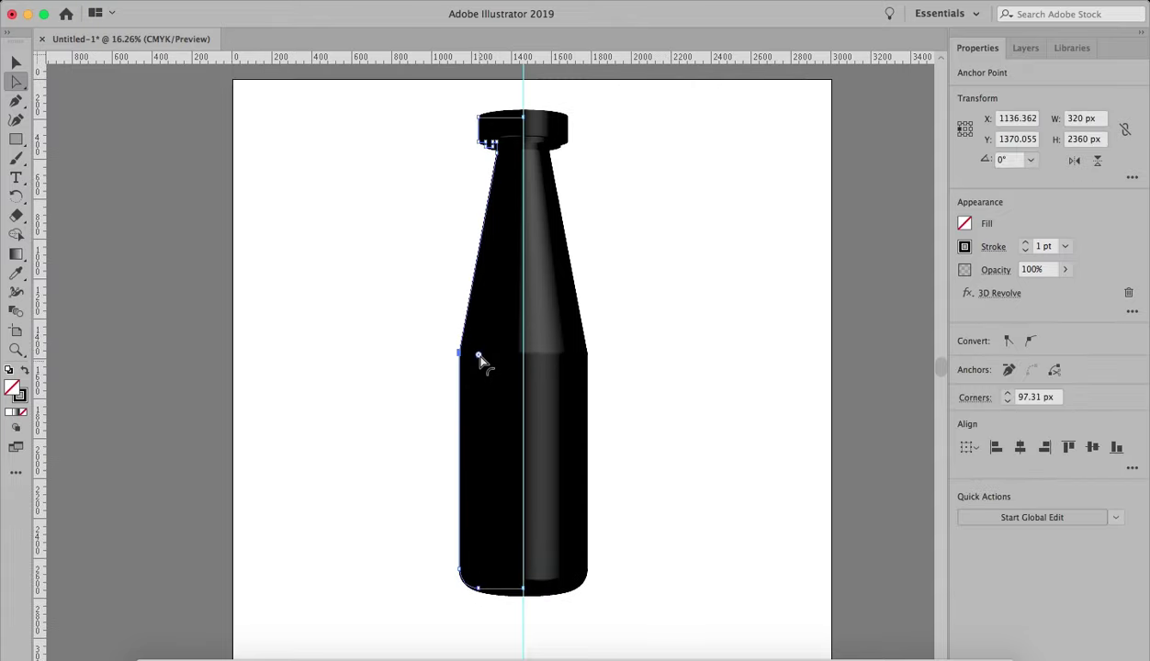
pyautogui.click(668, 366)
pyautogui.scroll(1, 643, 369)
pyautogui.scroll(1, 553, 216)
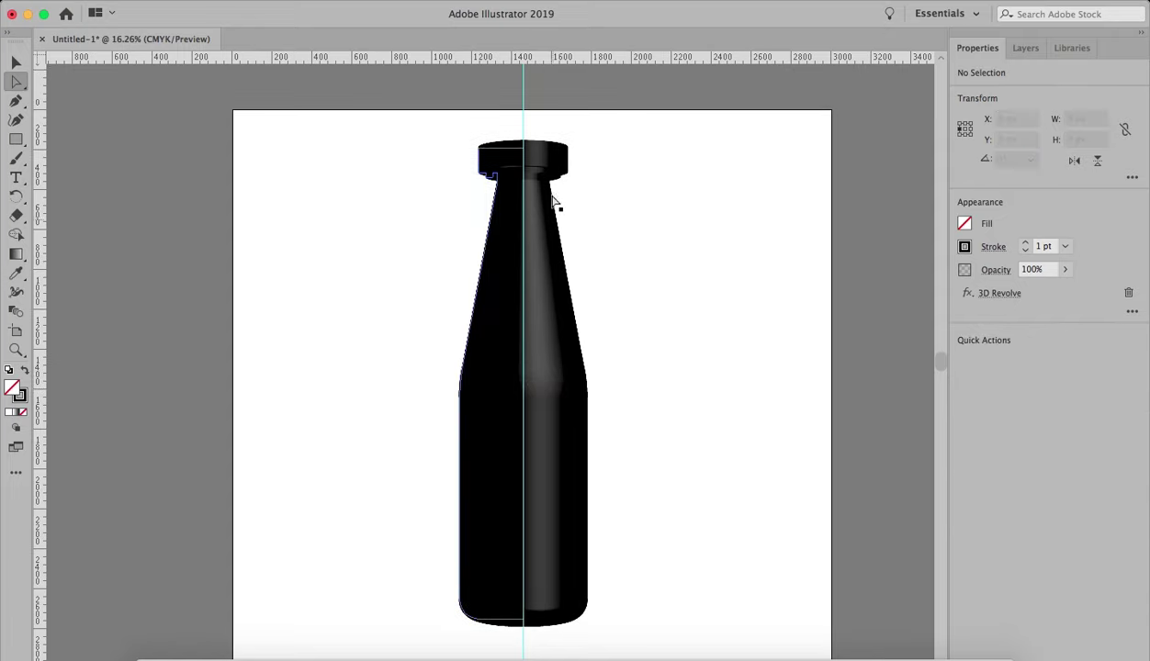
pyautogui.click(499, 150)
# Round the cap's top outer corner using its Live Corner widget
pyautogui.scroll(4, 485, 148)
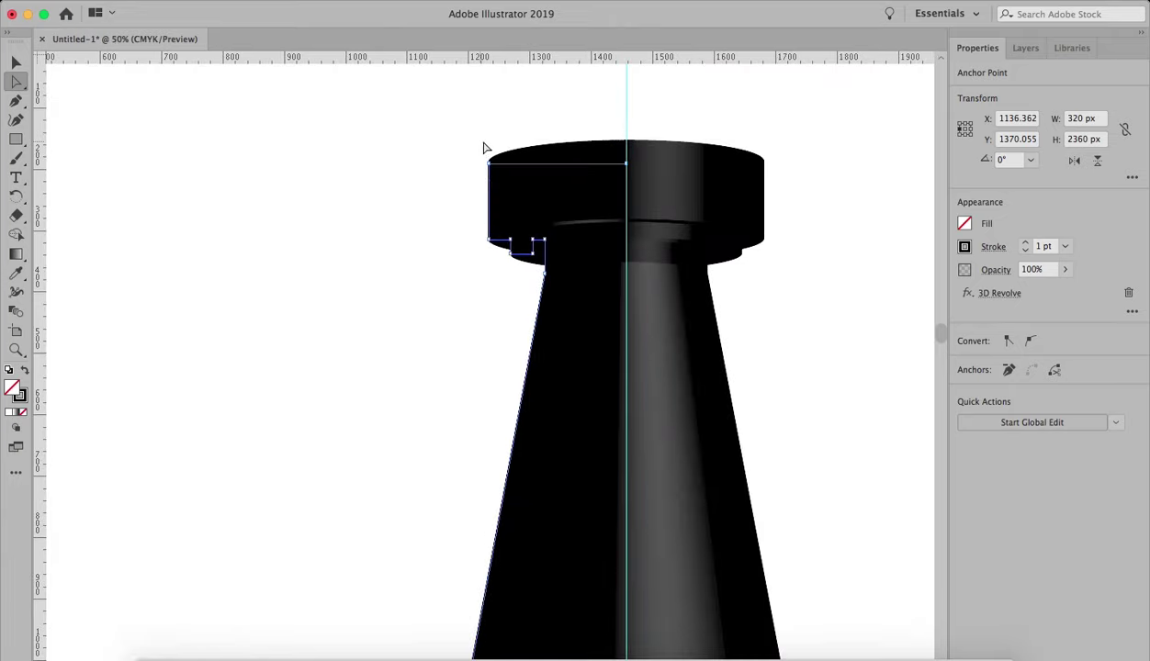
pyautogui.click(488, 240)
pyautogui.keyDown('shift'); pyautogui.click(487, 163); pyautogui.keyUp('shift')
pyautogui.moveTo(499, 175); pyautogui.dragTo(501, 180)
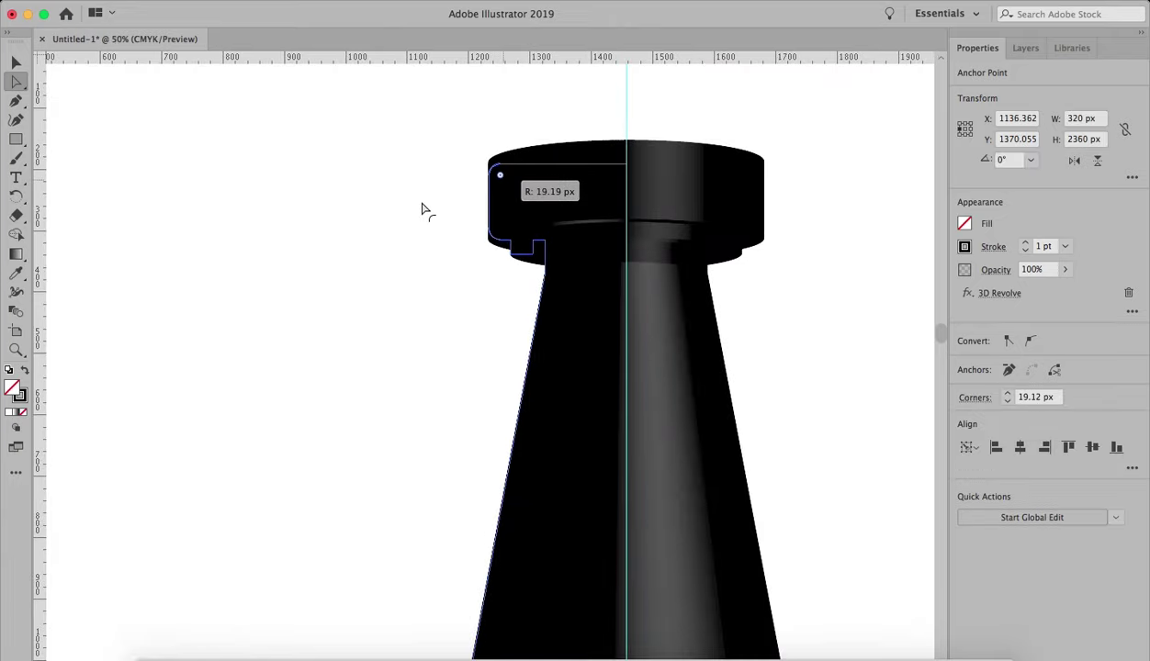
pyautogui.moveTo(421, 209); pyautogui.dragTo(424, 209)
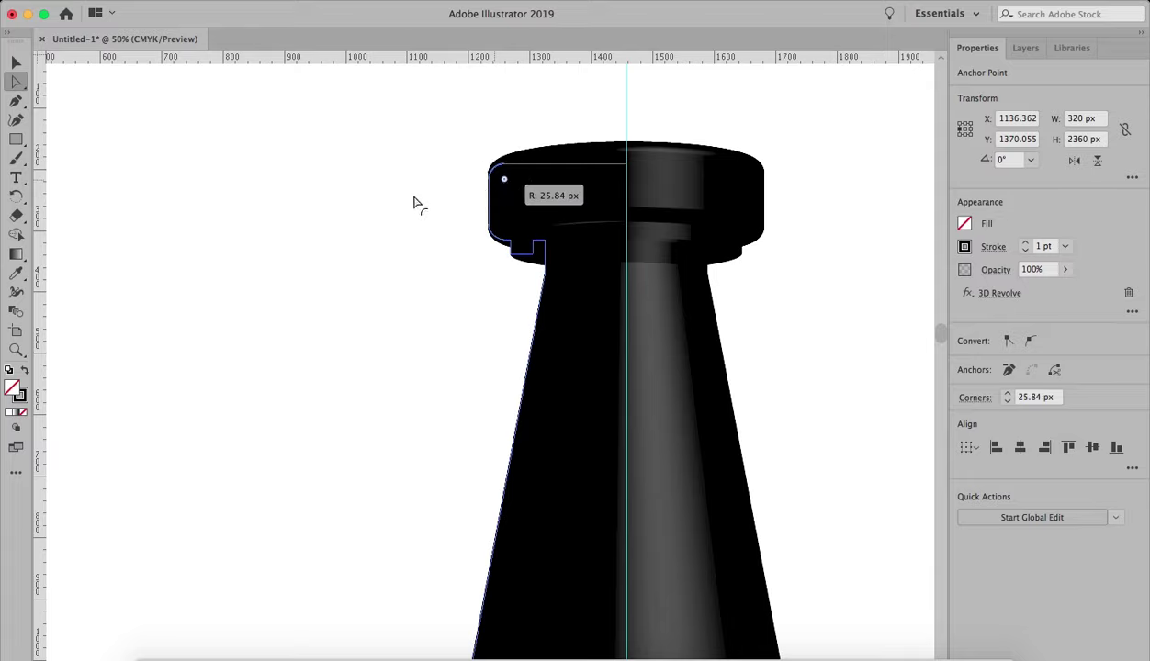
pyautogui.moveTo(500, 180); pyautogui.dragTo(475, 223)
pyautogui.click(475, 223)
# Nudge the anchor under the cap 10 px right and reselect the whole profile path
pyautogui.moveTo(539, 256); pyautogui.dragTo(518, 246)
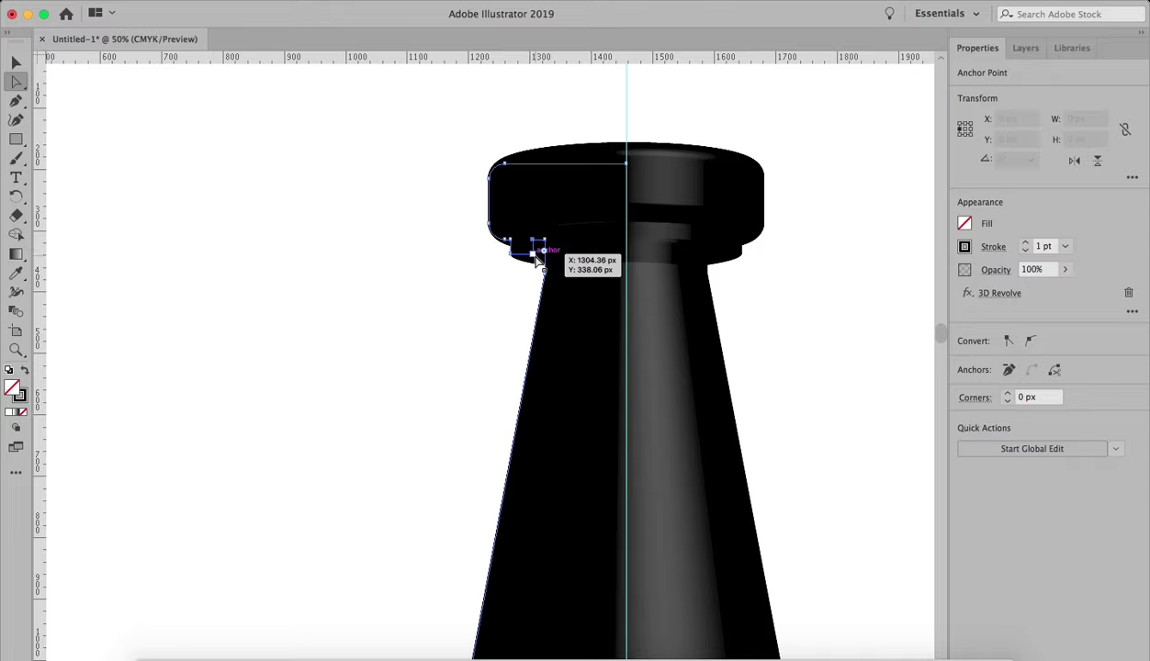
pyautogui.moveTo(531, 249); pyautogui.dragTo(536, 250)
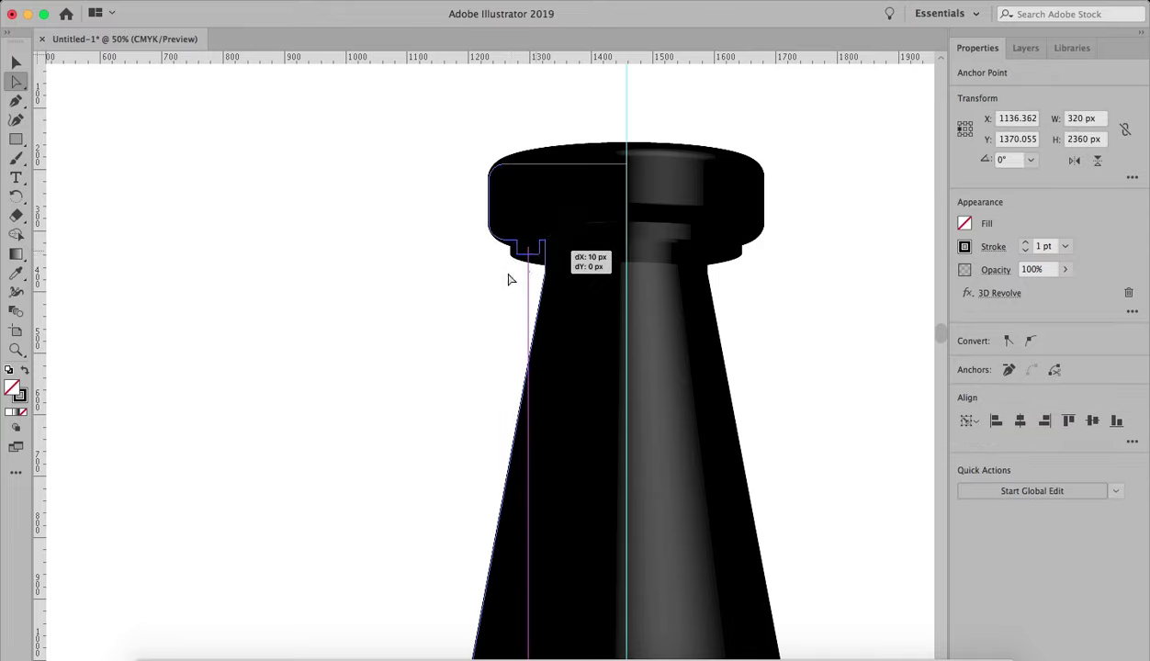
pyautogui.click(453, 292)
pyautogui.scroll(-2, 531, 240)
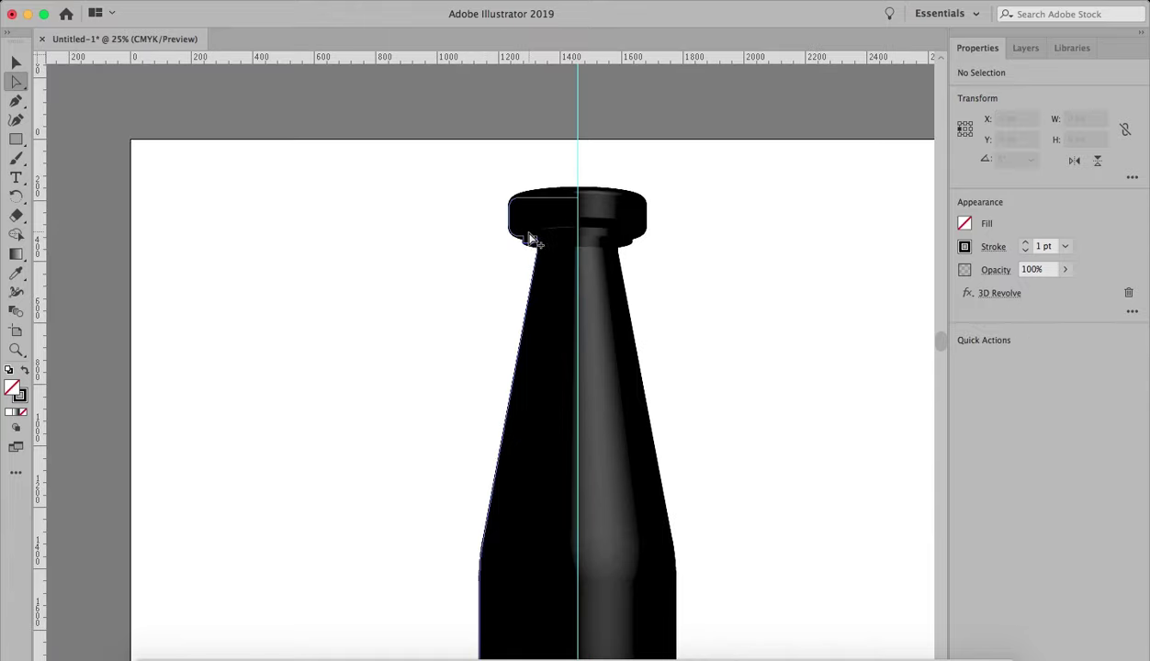
pyautogui.scroll(-1, 648, 234)
pyautogui.hscroll(1, 706, 320)
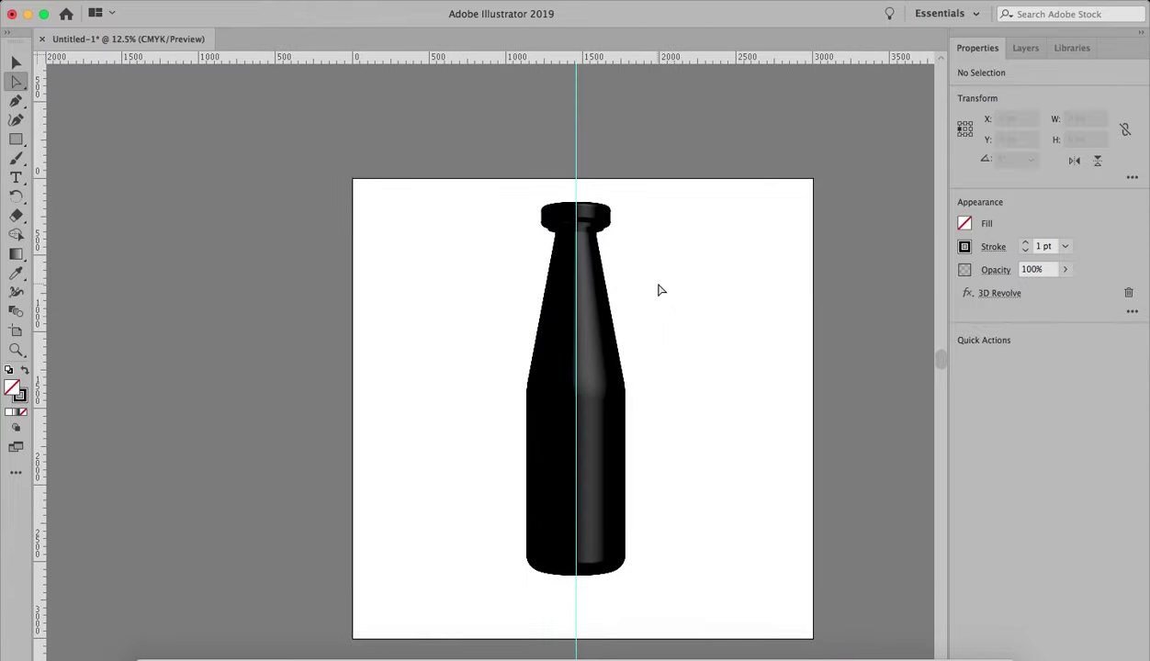
pyautogui.click(595, 294)
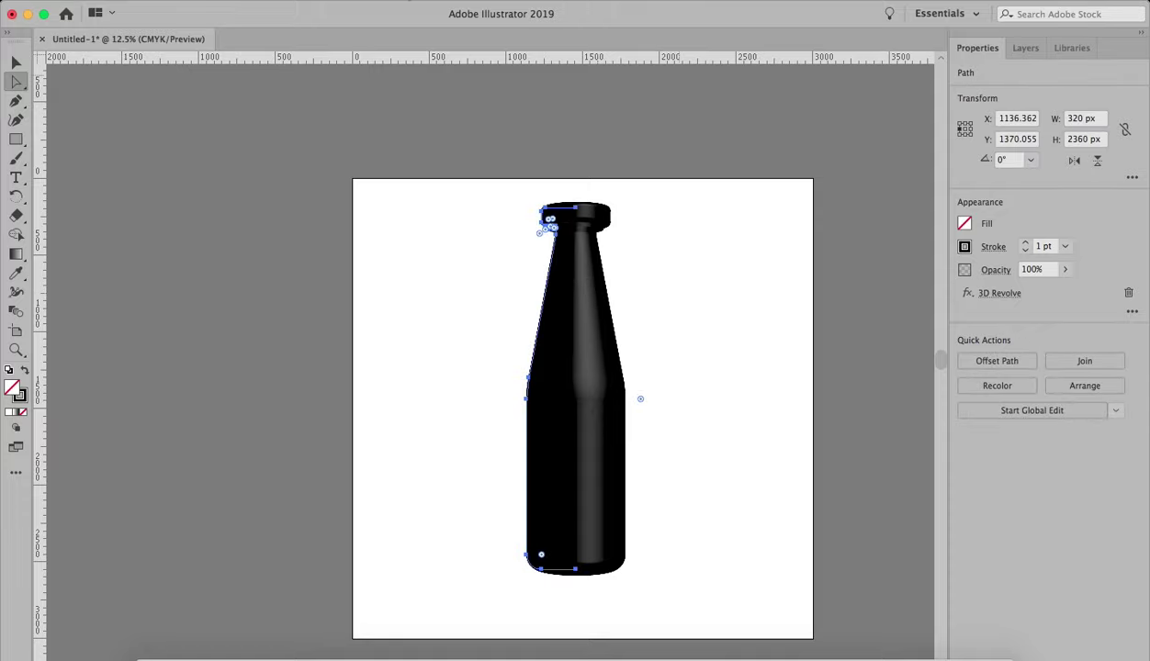
# Show the Appearance panel, move it aside and reopen the bottle's 3D Revolve settings
pyautogui.click(401, 3)
pyautogui.click(439, 214)
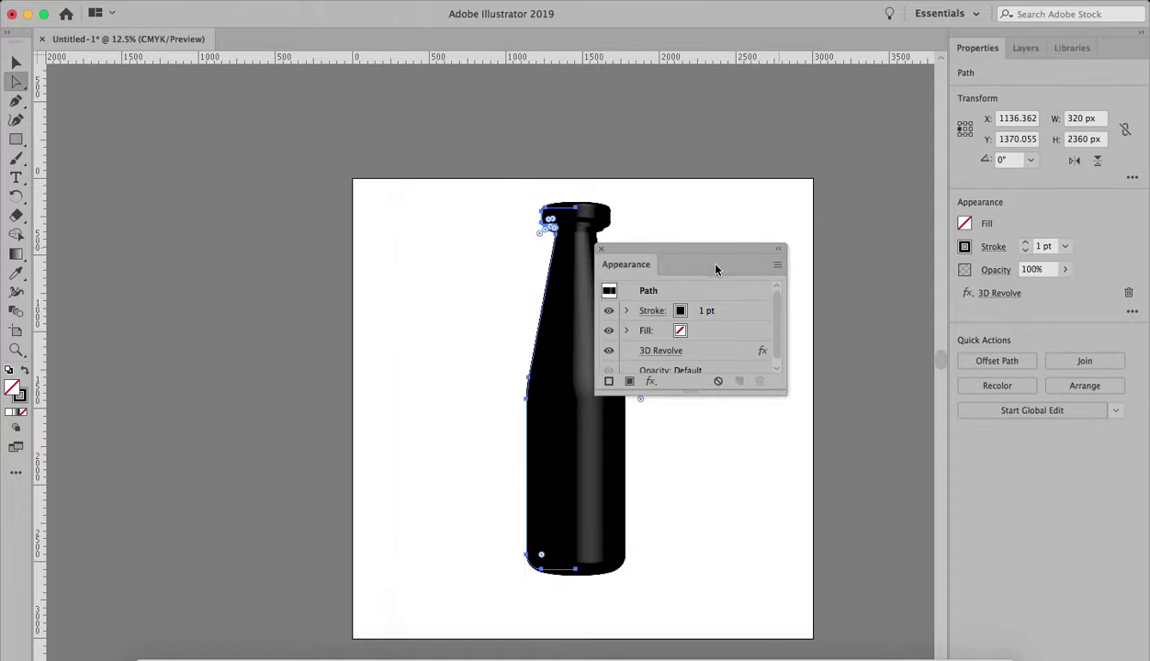
pyautogui.moveTo(705, 250); pyautogui.dragTo(823, 171)
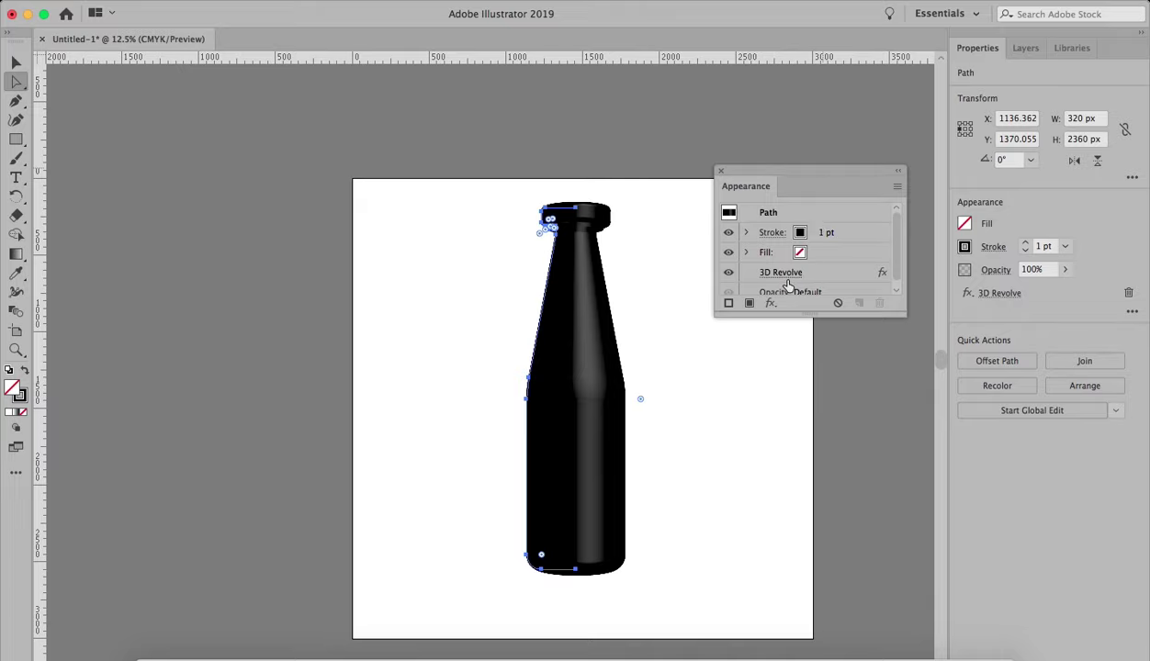
pyautogui.scroll(-1, 787, 287)
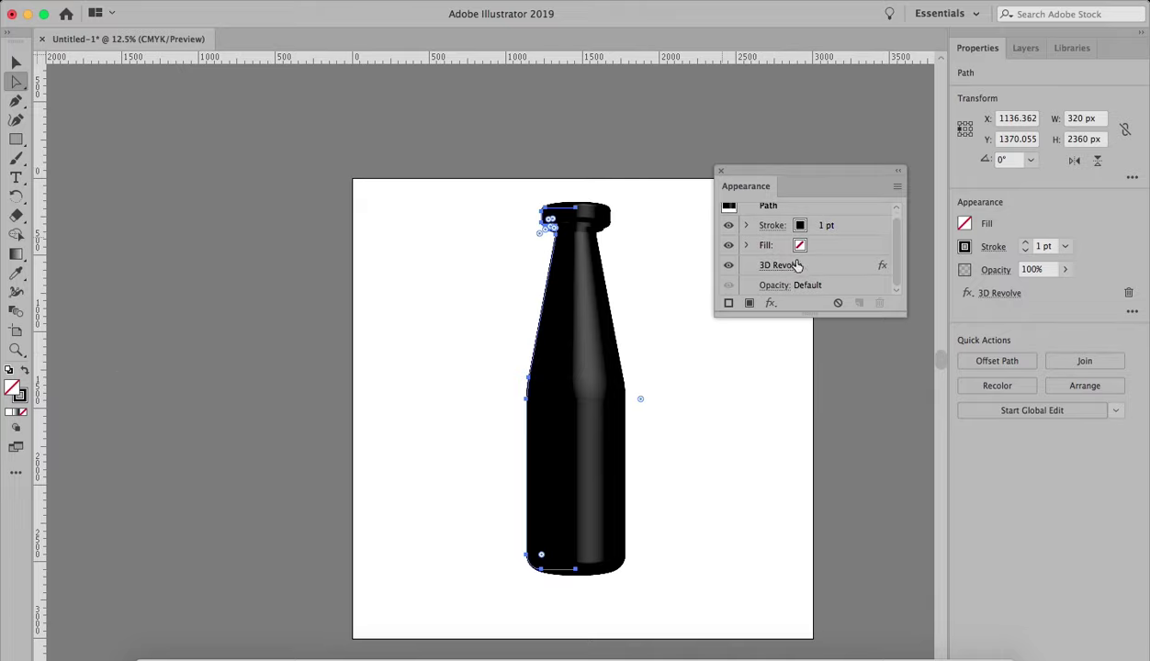
pyautogui.click(790, 266)
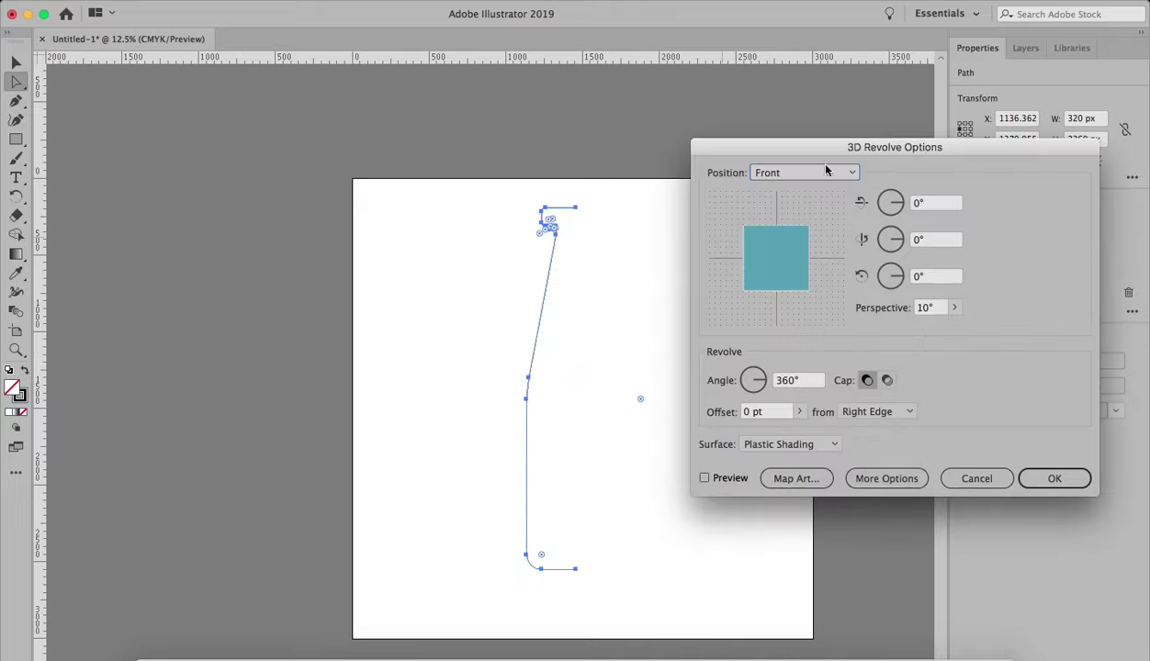
# Preview the shading, reposition the existing light and add a second light at the sphere's left edge
pyautogui.click(726, 481)
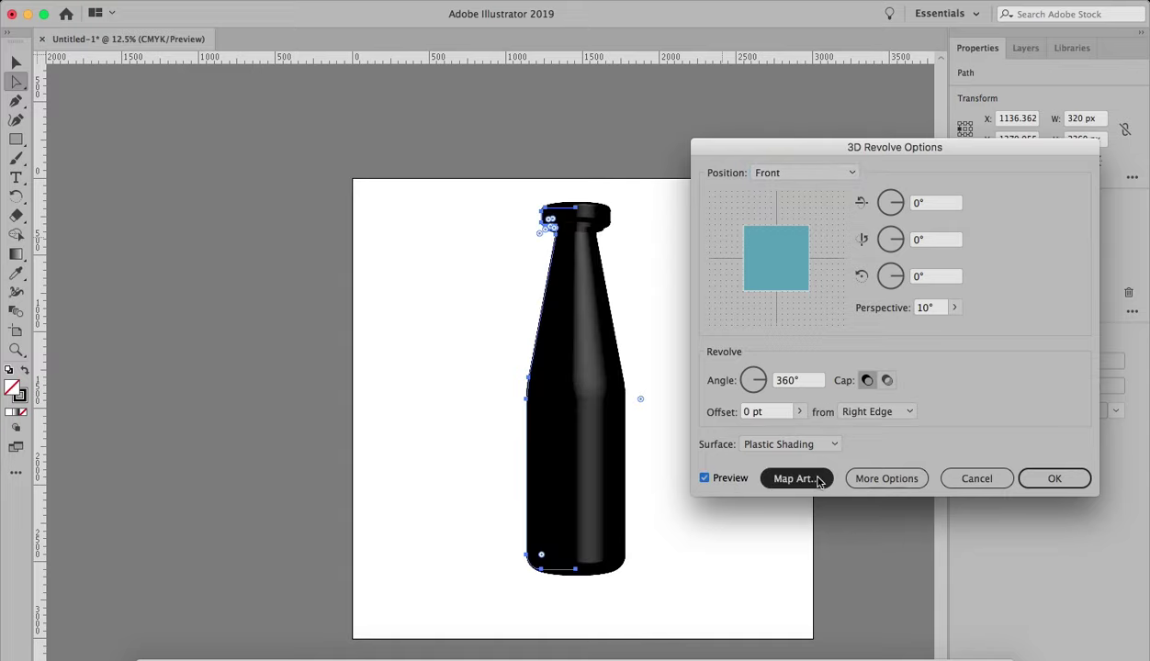
pyautogui.click(859, 478)
pyautogui.moveTo(830, 148); pyautogui.dragTo(832, 74)
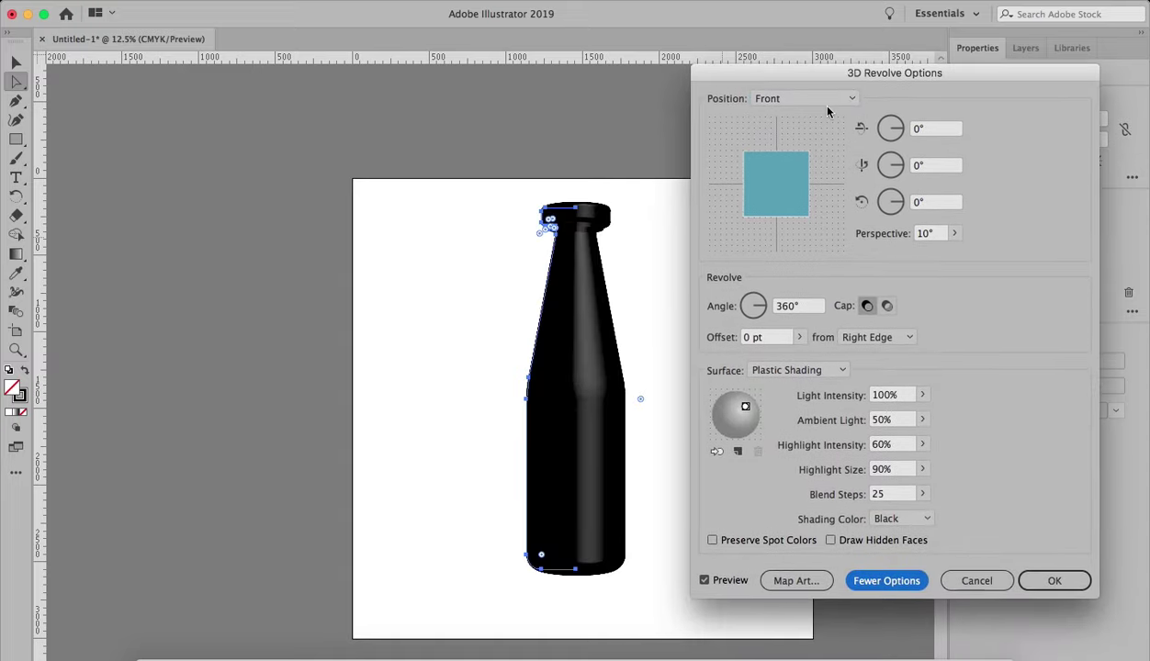
pyautogui.moveTo(745, 408); pyautogui.dragTo(755, 416)
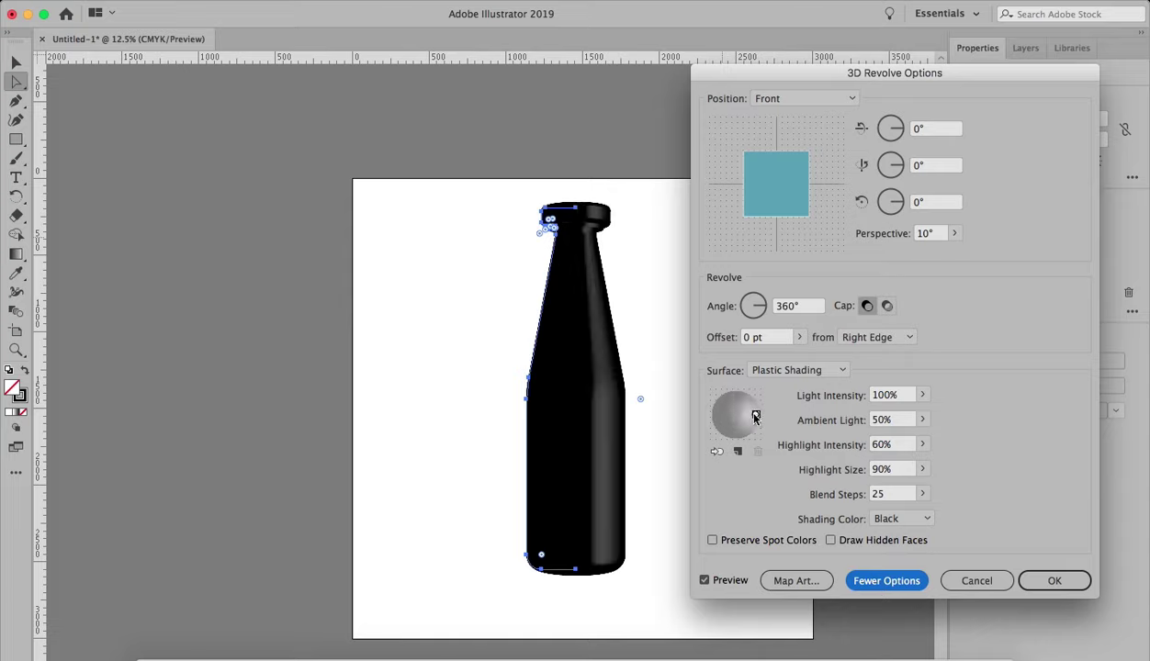
pyautogui.click(736, 451)
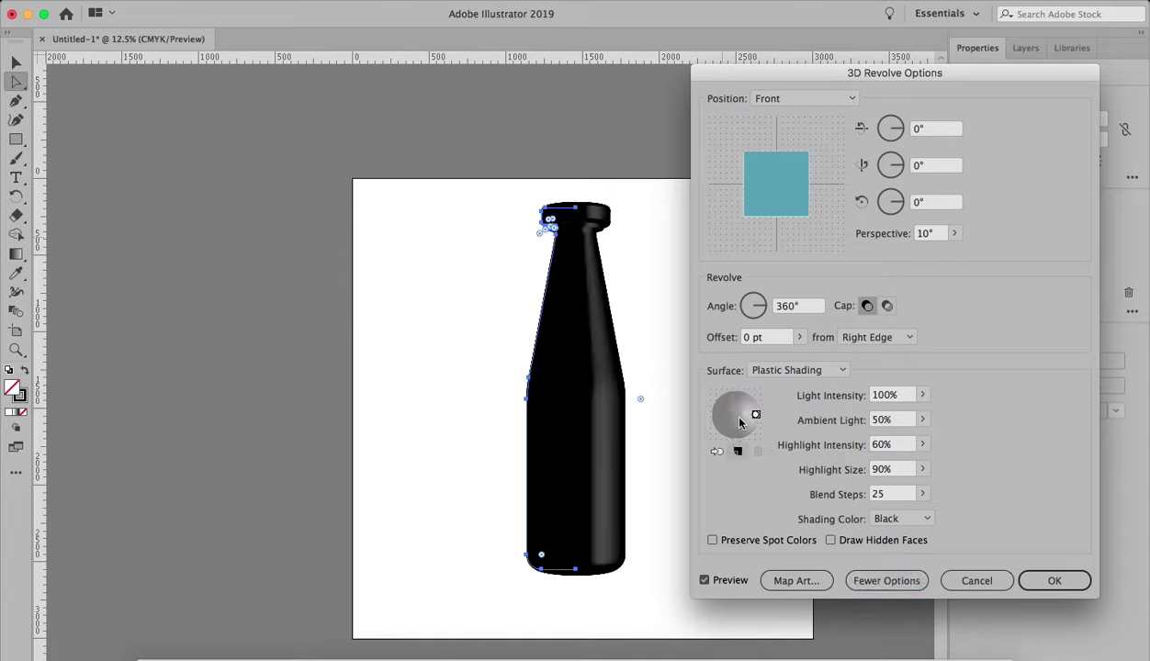
pyautogui.moveTo(738, 419); pyautogui.dragTo(717, 418)
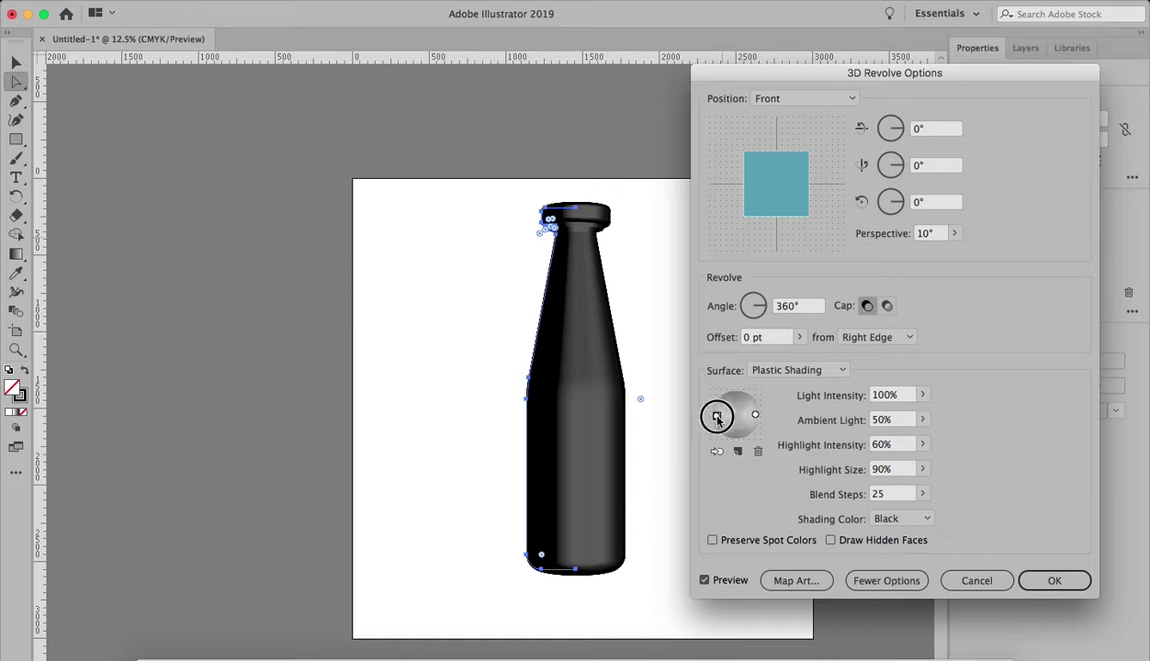
pyautogui.moveTo(718, 418); pyautogui.dragTo(718, 413)
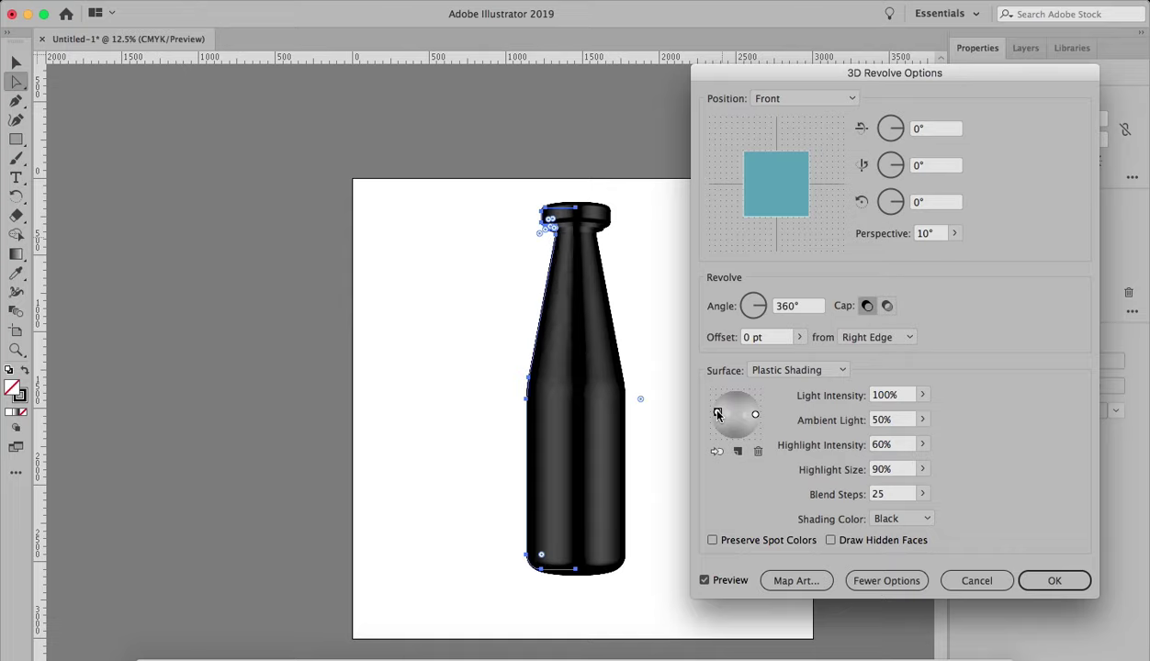
pyautogui.moveTo(717, 415); pyautogui.dragTo(715, 415)
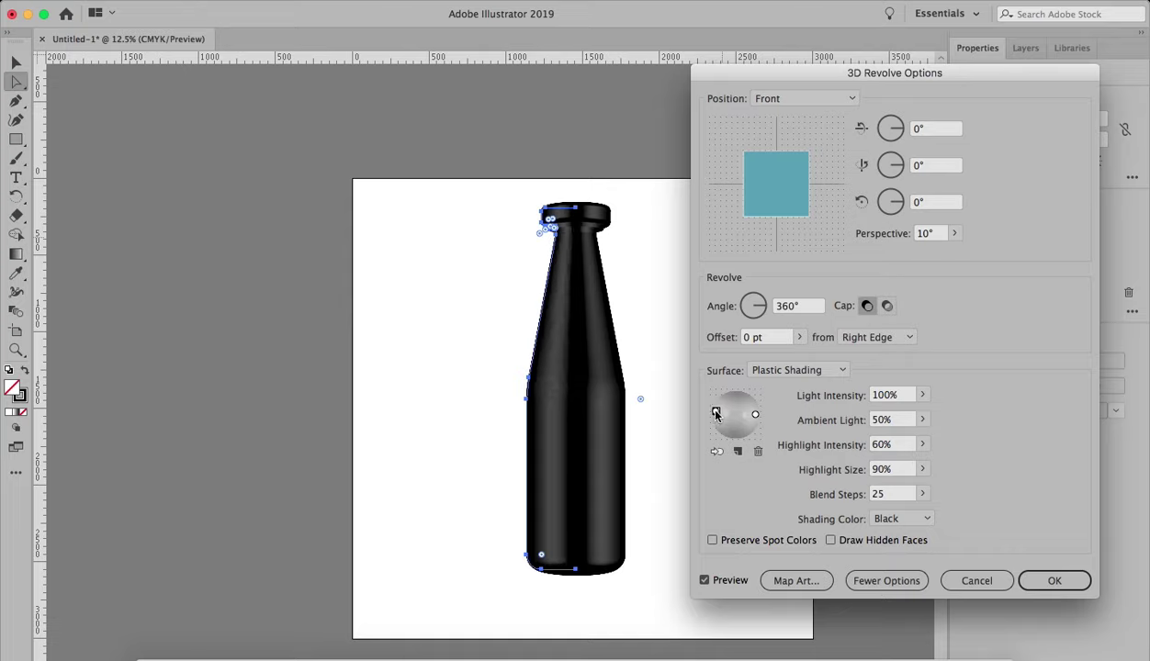
pyautogui.click(753, 415)
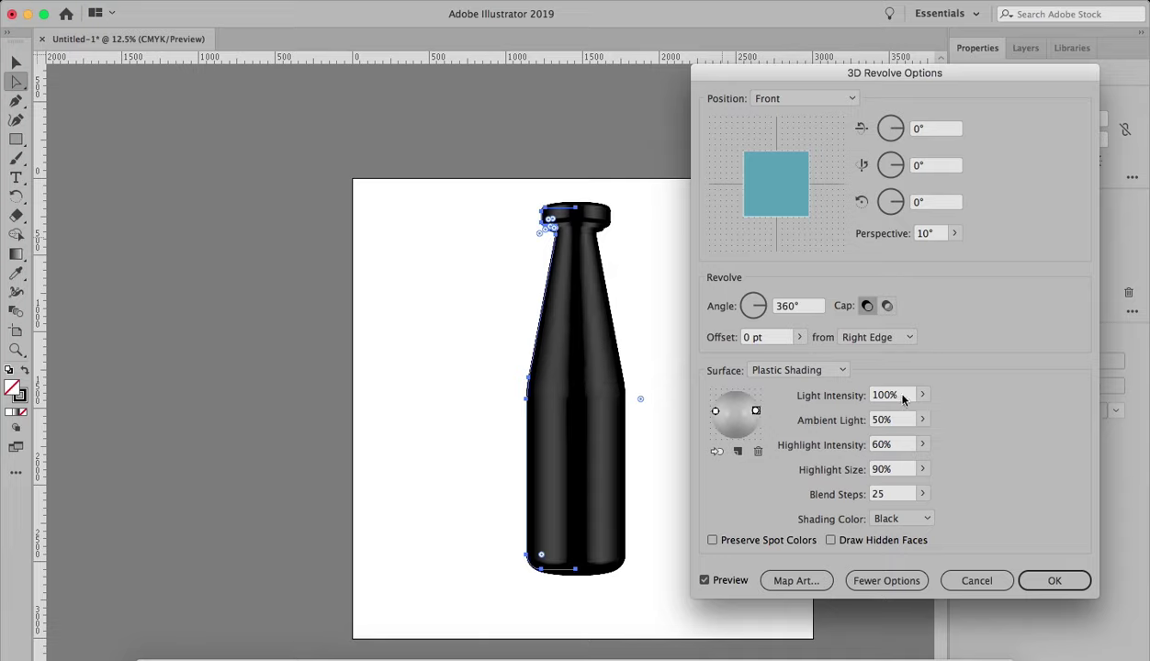
# Set Ambient Light to 63% and Highlight Intensity to 71%, then apply the revolve
pyautogui.click(923, 419)
pyautogui.moveTo(891, 441); pyautogui.dragTo(906, 442)
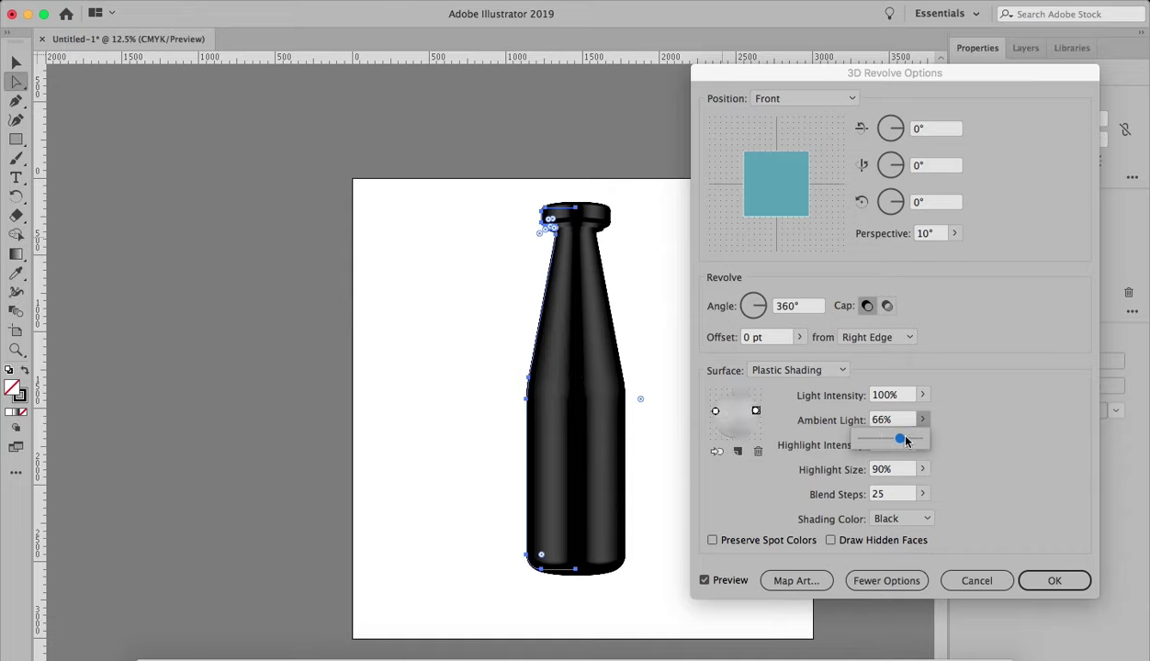
pyautogui.moveTo(901, 440)
pyautogui.mouseDown()
pyautogui.moveTo(889, 439)
pyautogui.moveTo(902, 438)
pyautogui.mouseUp()
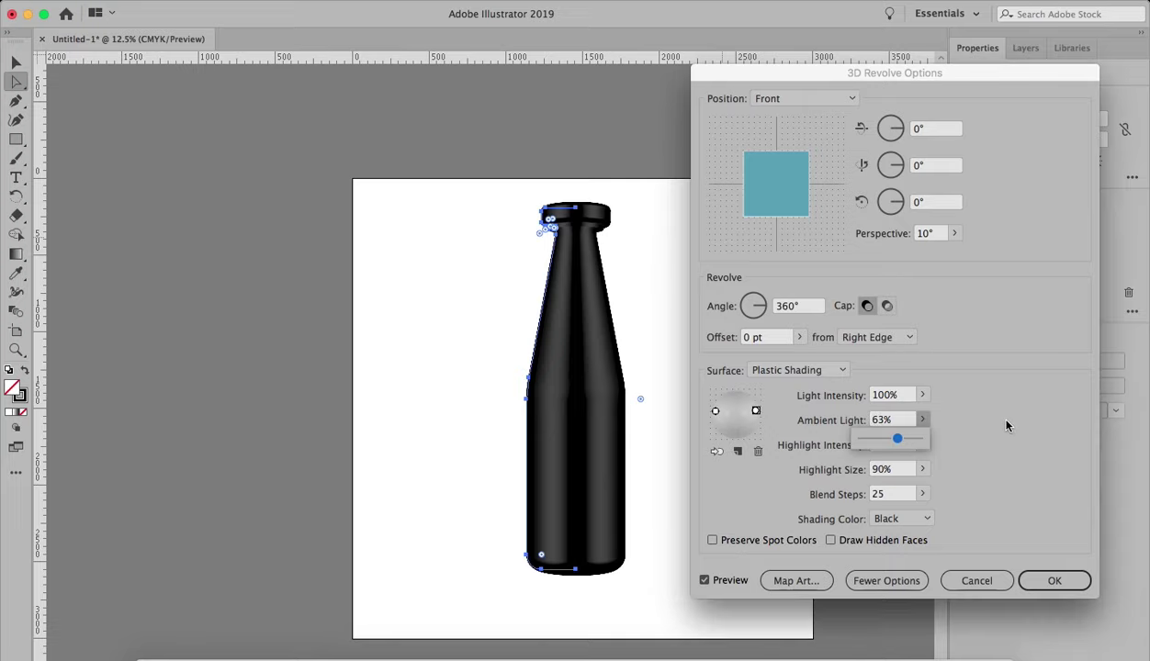
pyautogui.click(987, 455)
pyautogui.click(920, 447)
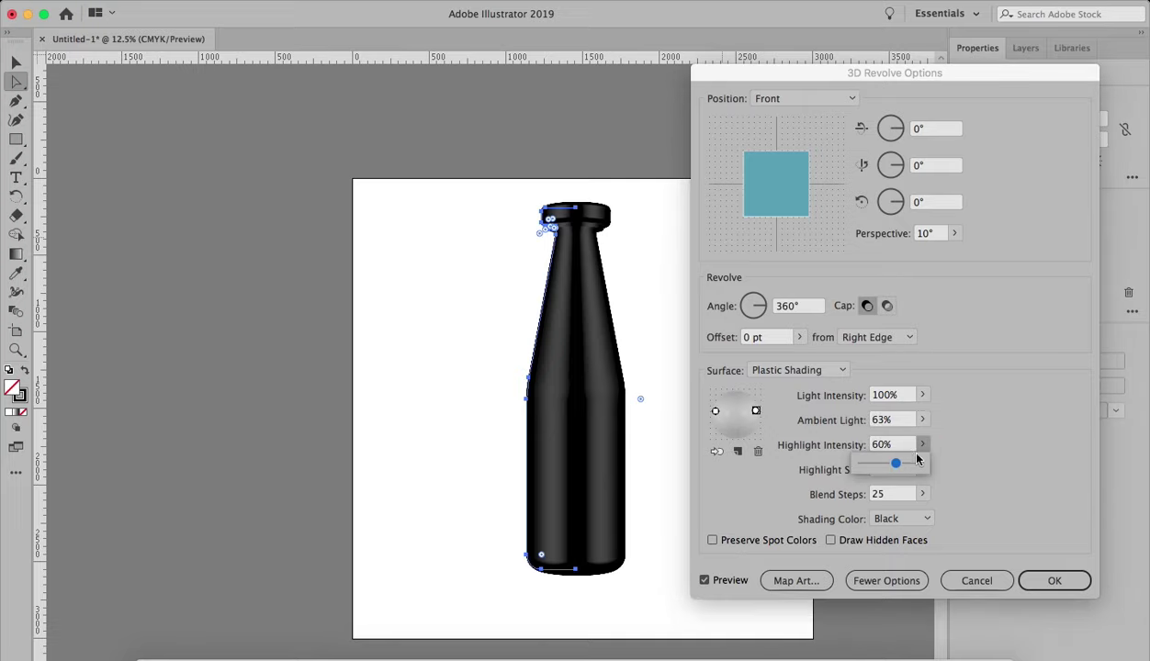
pyautogui.moveTo(910, 466); pyautogui.dragTo(901, 465)
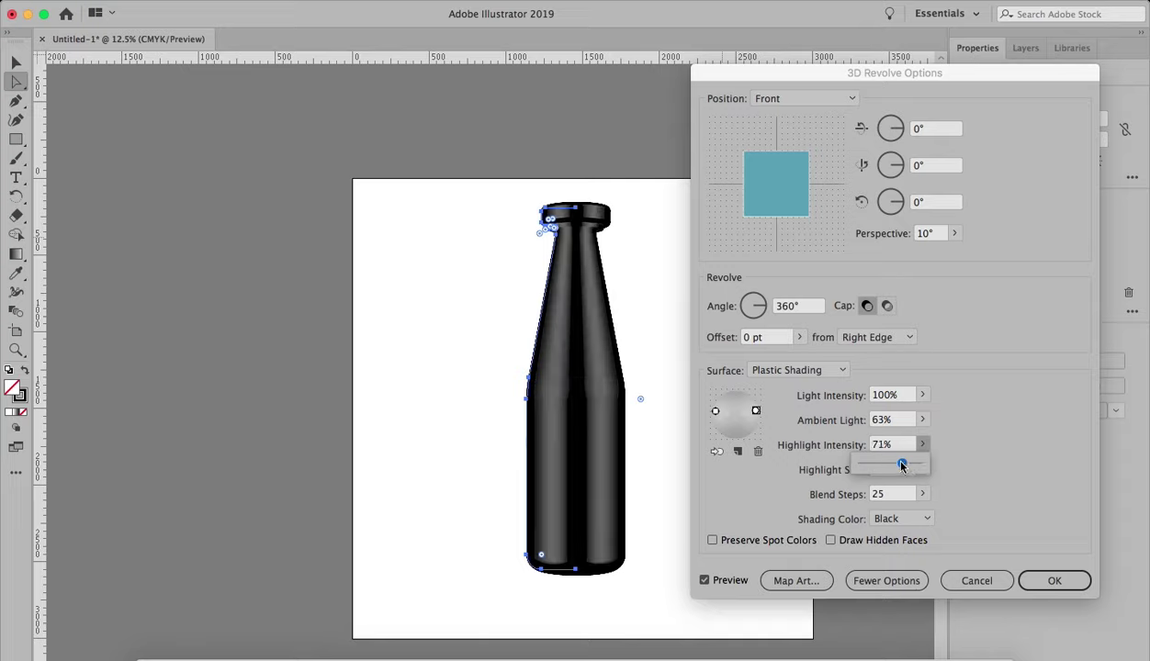
pyautogui.click(1037, 443)
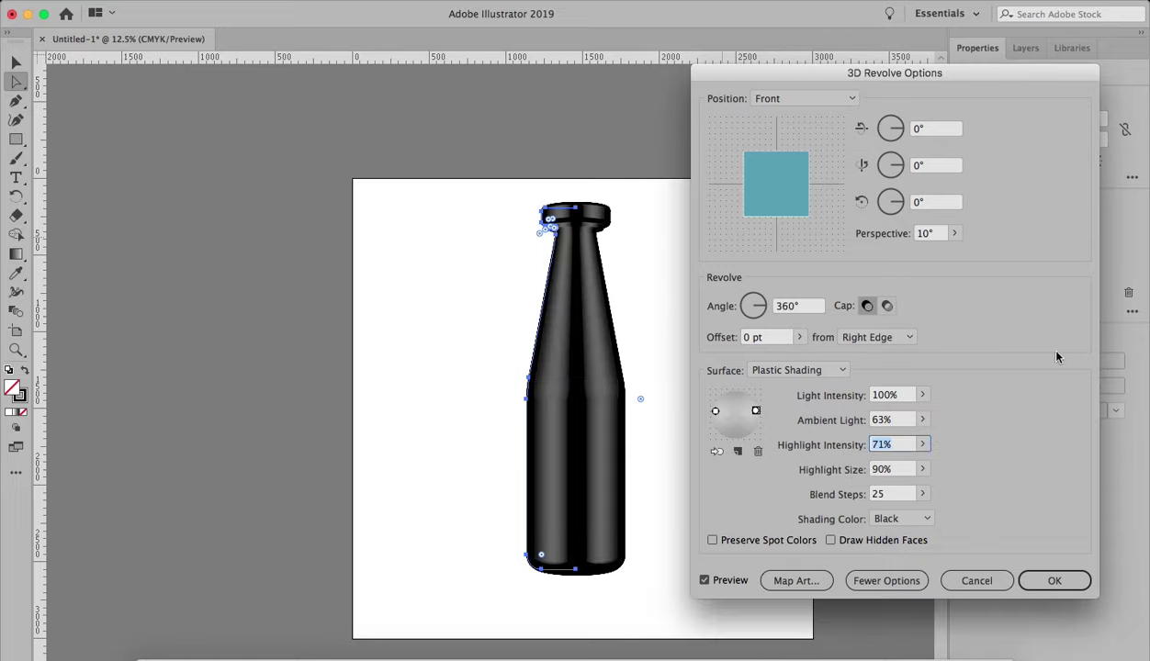
pyautogui.click(1054, 588)
pyautogui.click(668, 314)
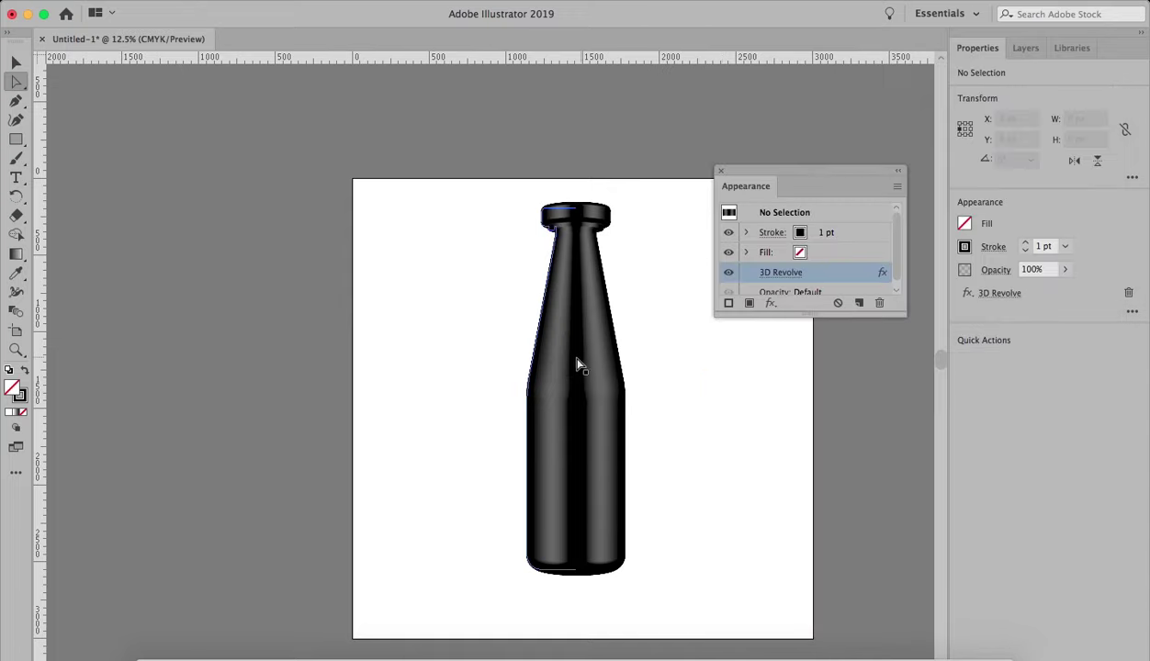
# Select the cap's anchor points and delete the cap section from the bottle profile
pyautogui.click(567, 249)
pyautogui.press('super+equal')
pyautogui.press('super+equal')
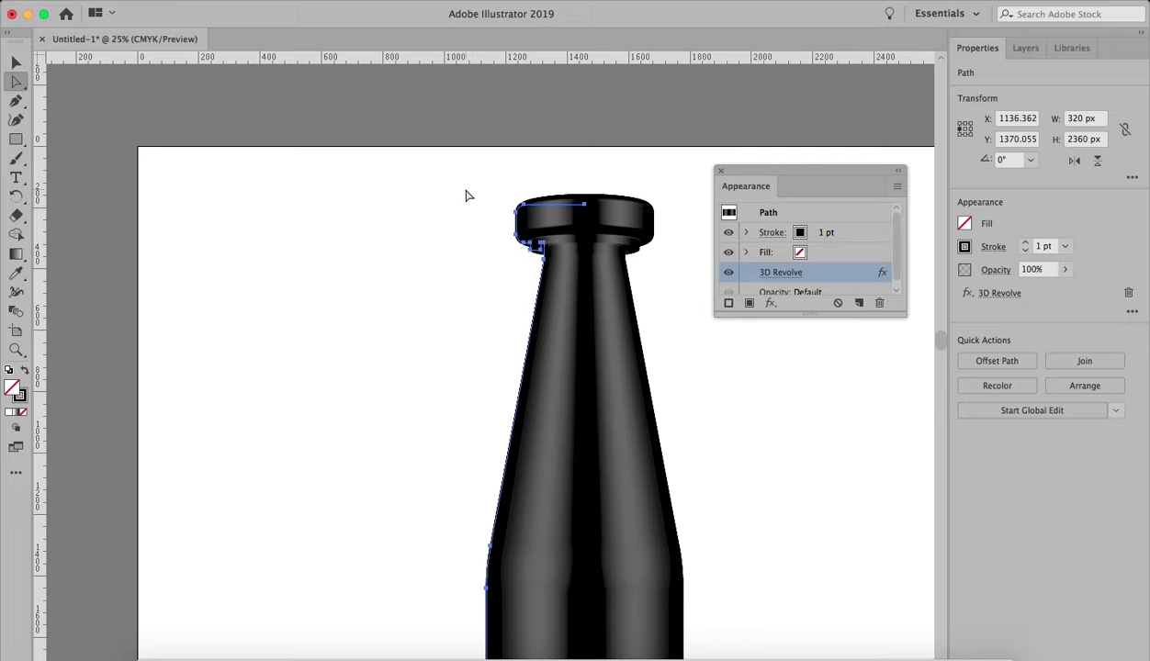
pyautogui.moveTo(456, 174); pyautogui.dragTo(629, 262)
pyautogui.press('super+equal')
pyautogui.press('super+equal')
pyautogui.press('super+equal')
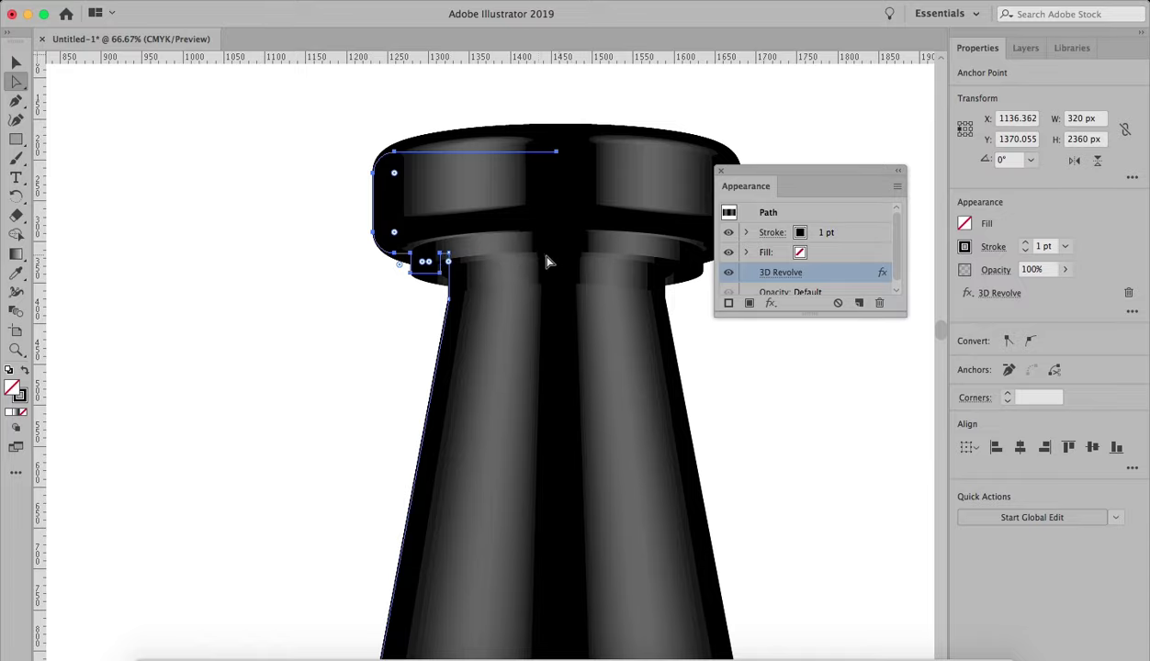
pyautogui.press('Delete')
pyautogui.click(606, 176)
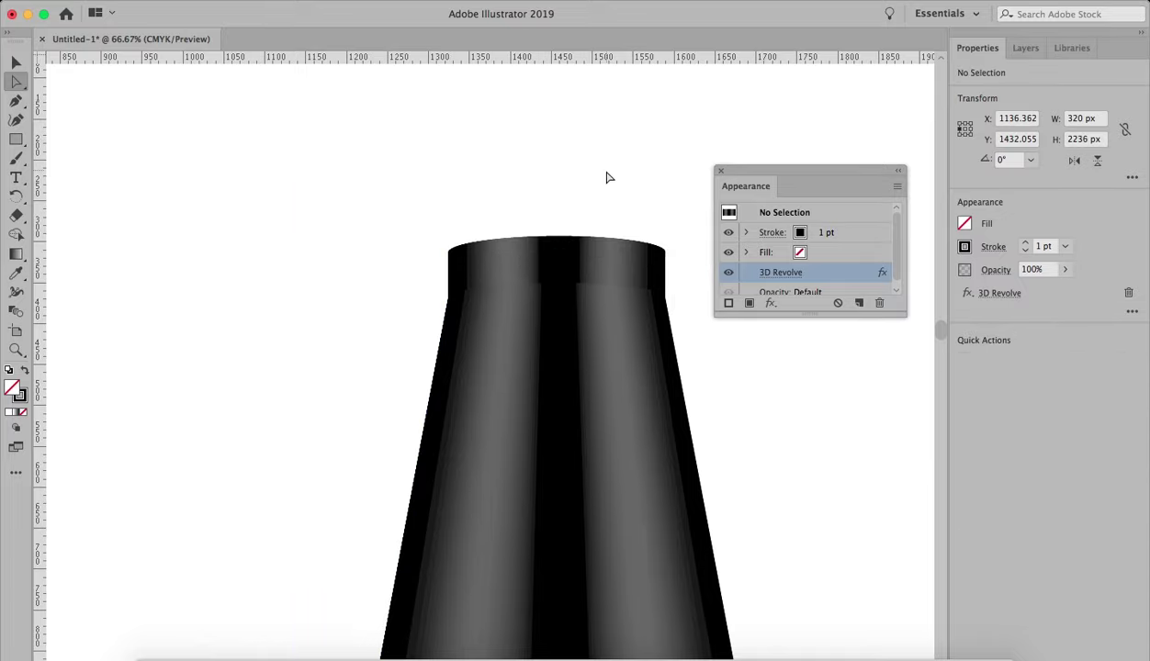
pyautogui.hotkey('ctrl', '-')
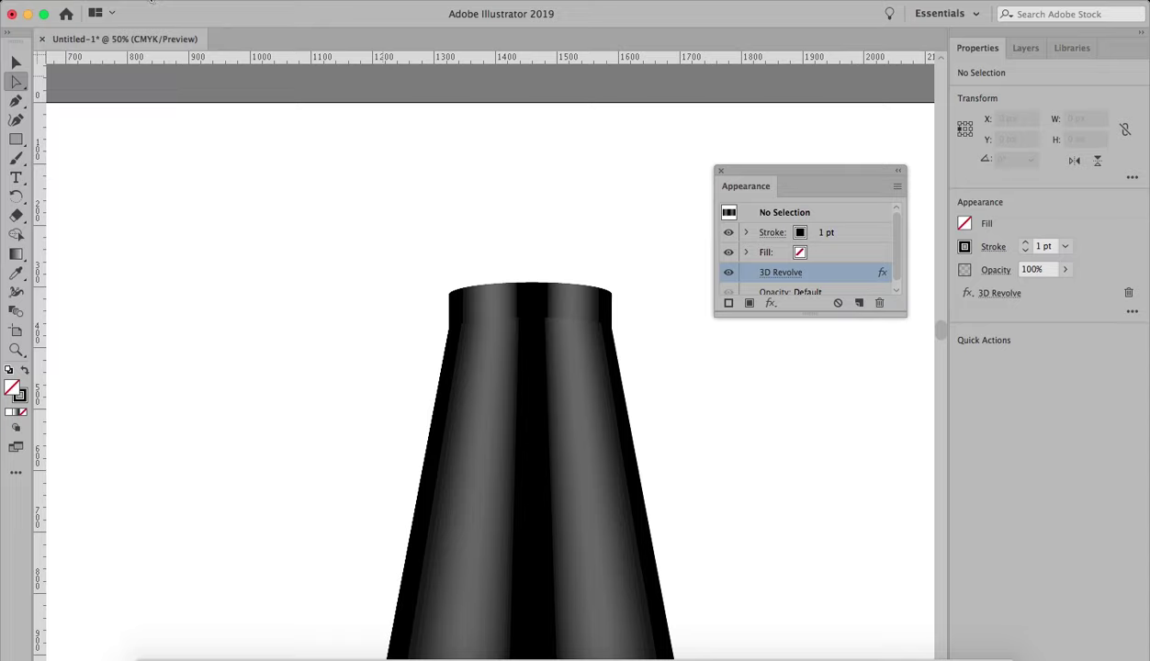
# Paste the cap back in its original position with Paste in Place and select it
pyautogui.click(151, 3)
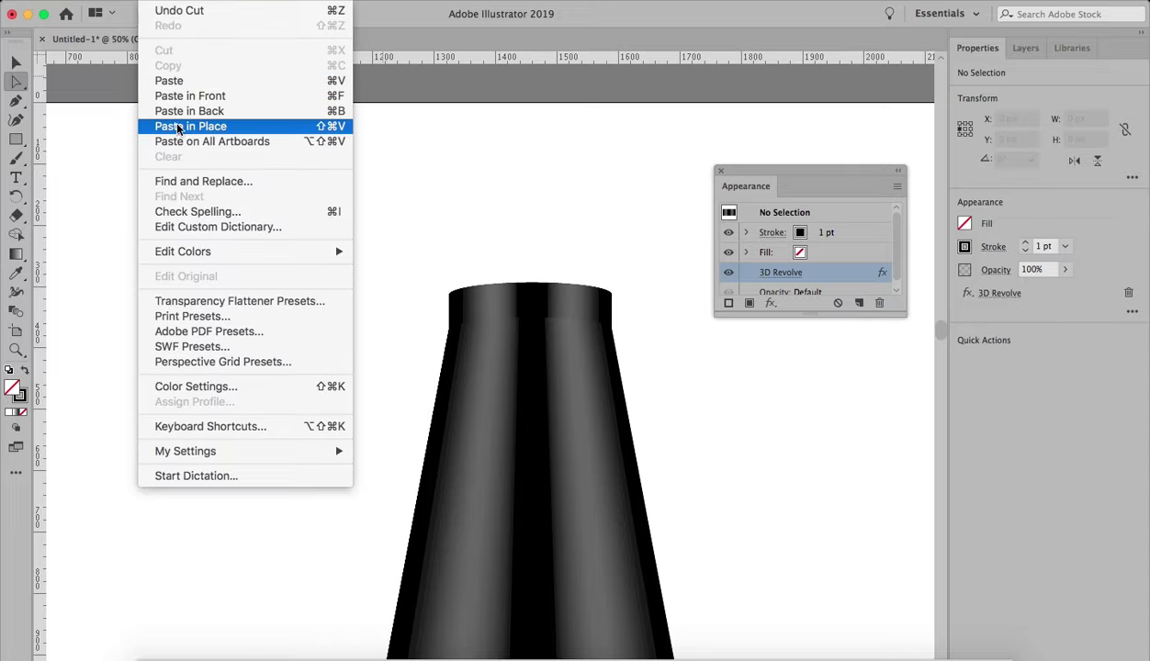
pyautogui.click(605, 197)
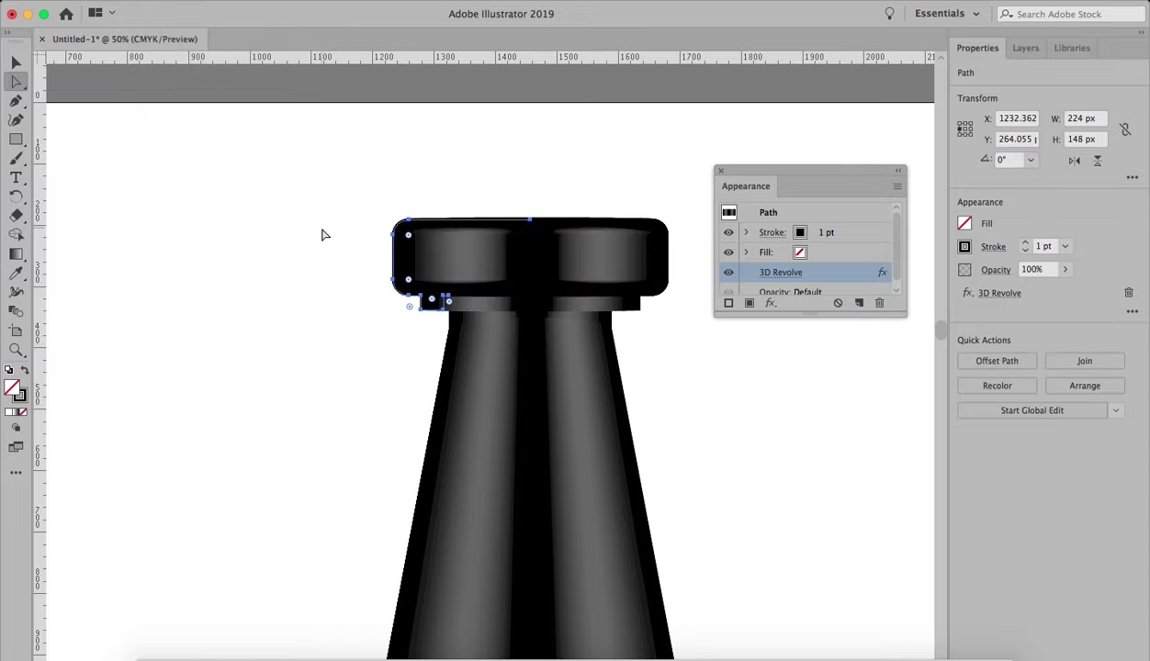
pyautogui.click(448, 171)
pyautogui.scroll(-1, 475, 187)
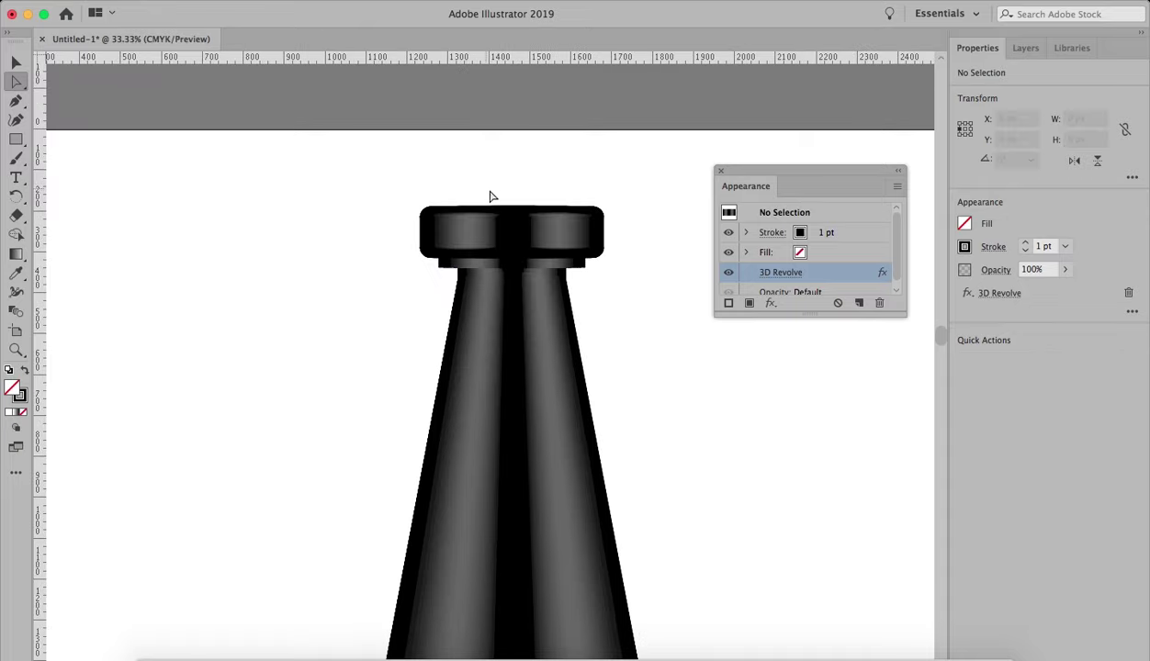
pyautogui.click(503, 220)
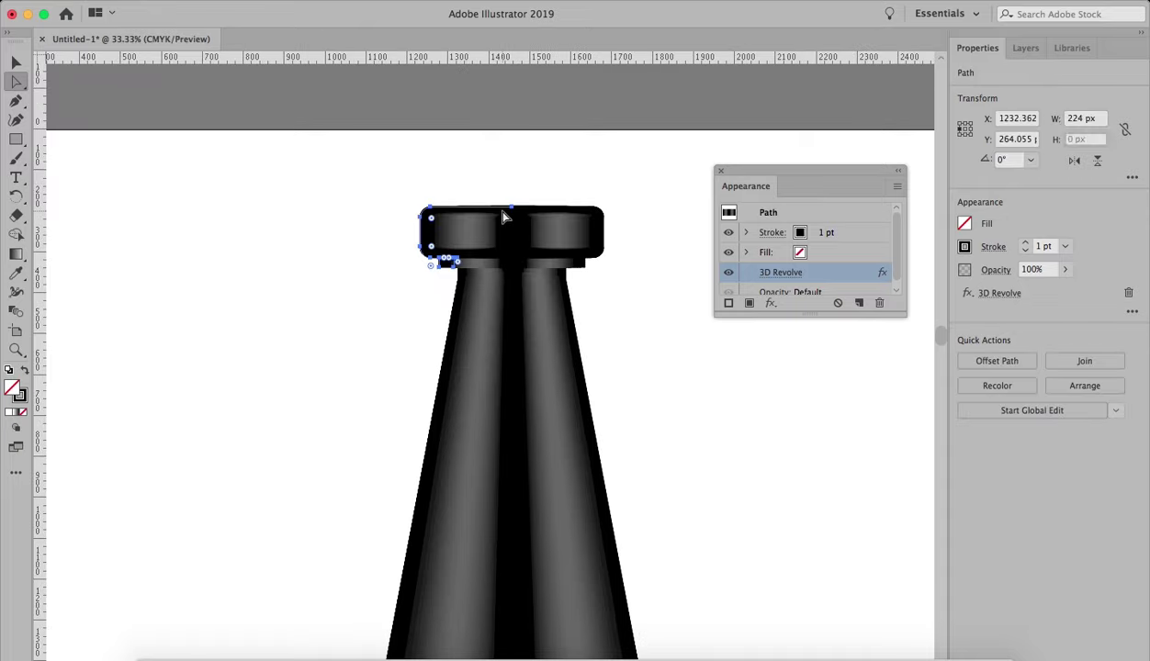
# Colour the cap's stroke light grey (bcbcbc)
pyautogui.doubleClick(18, 399)
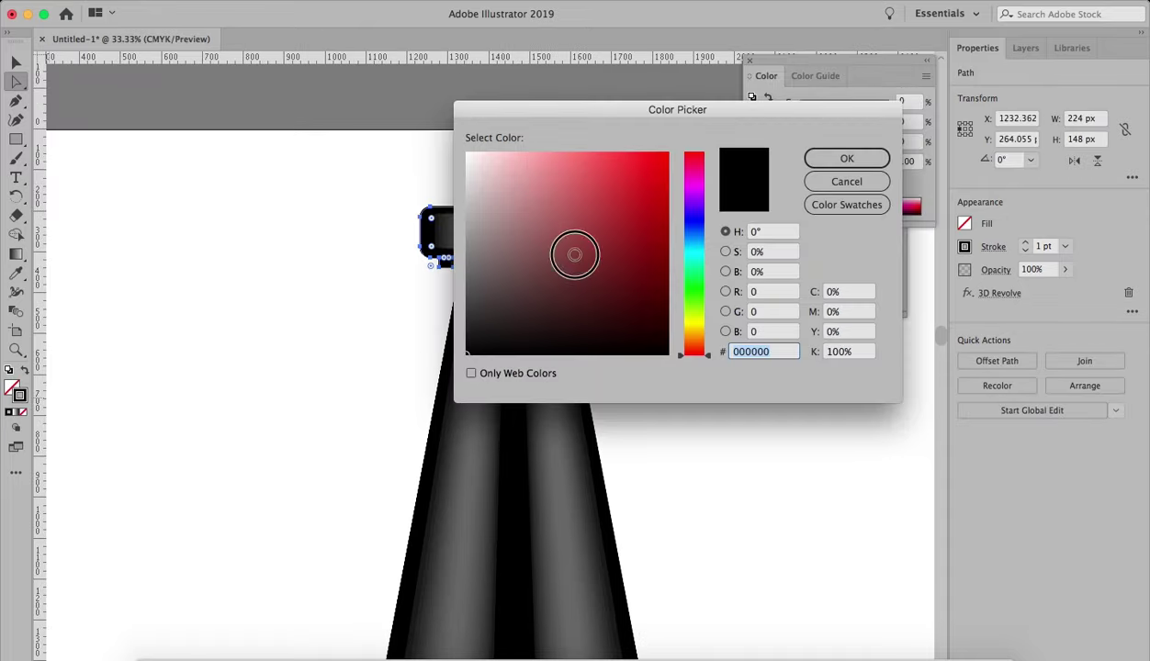
pyautogui.moveTo(569, 251)
pyautogui.mouseDown()
pyautogui.moveTo(463, 223)
pyautogui.moveTo(466, 204)
pyautogui.mouseUp()
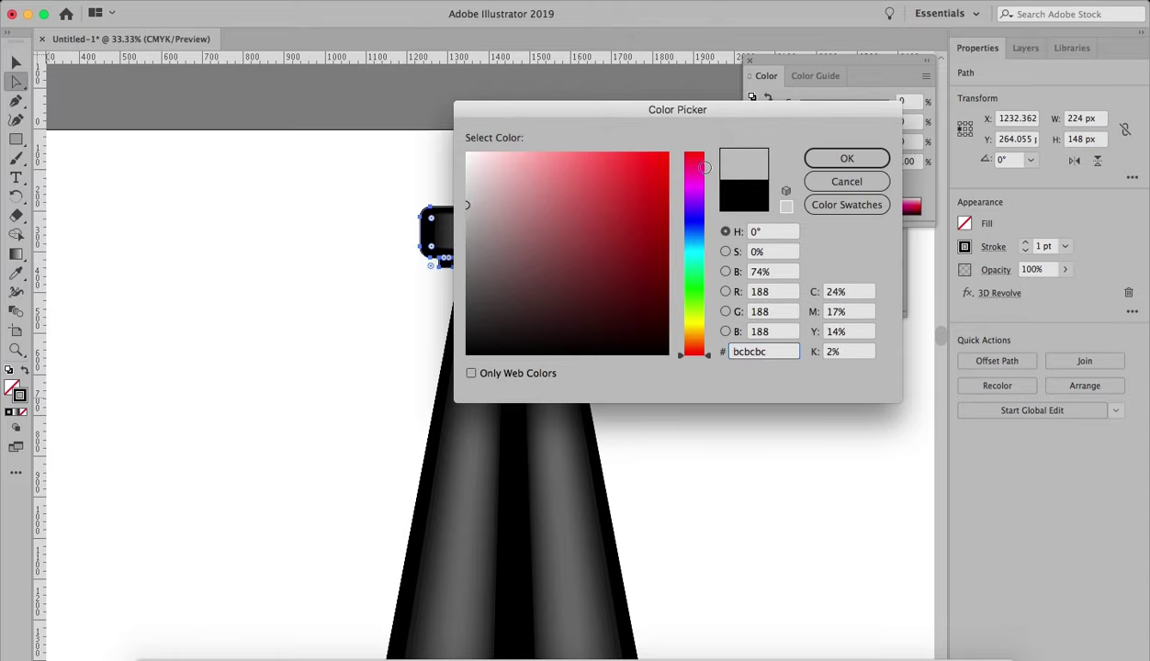
pyautogui.press('Return')
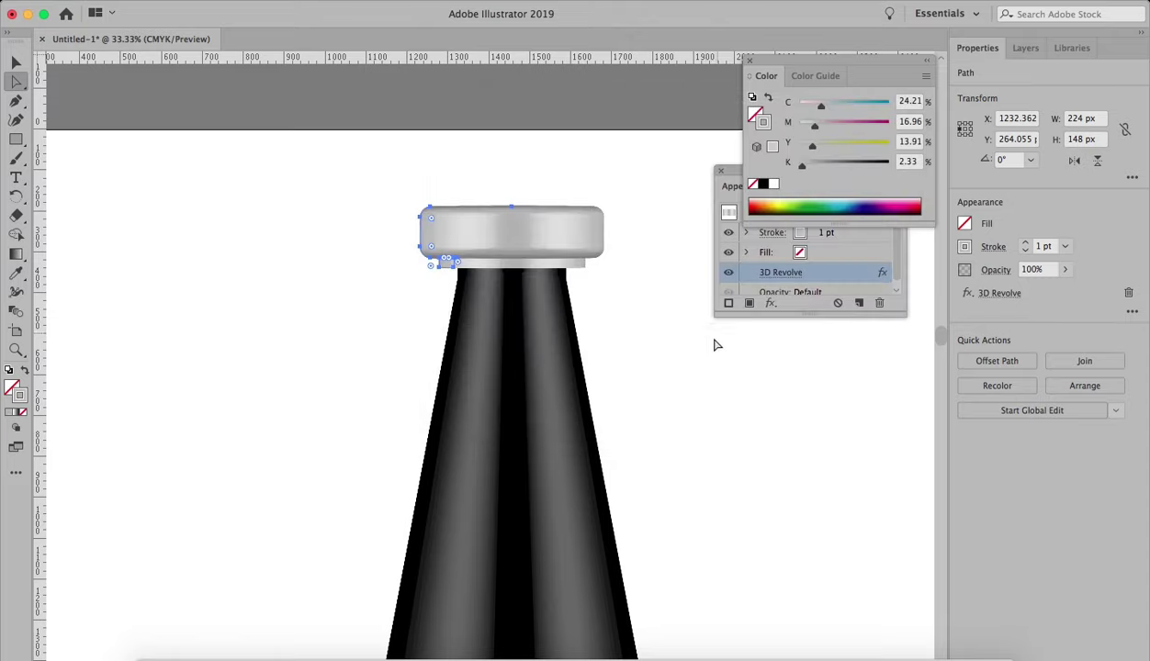
pyautogui.click(698, 376)
pyautogui.scroll(-1, 680, 370)
pyautogui.scroll(-3, 680, 370)
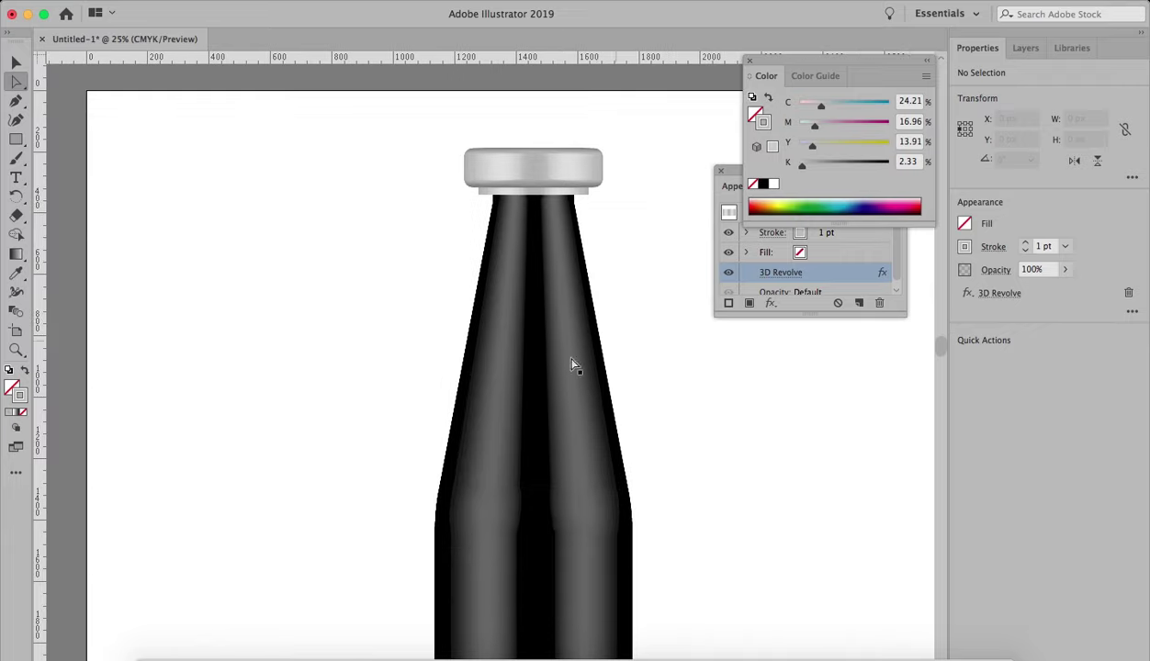
# Move the neck's top anchor left so the neck sits under the cap
pyautogui.click(561, 326)
pyautogui.moveTo(487, 194); pyautogui.dragTo(489, 202)
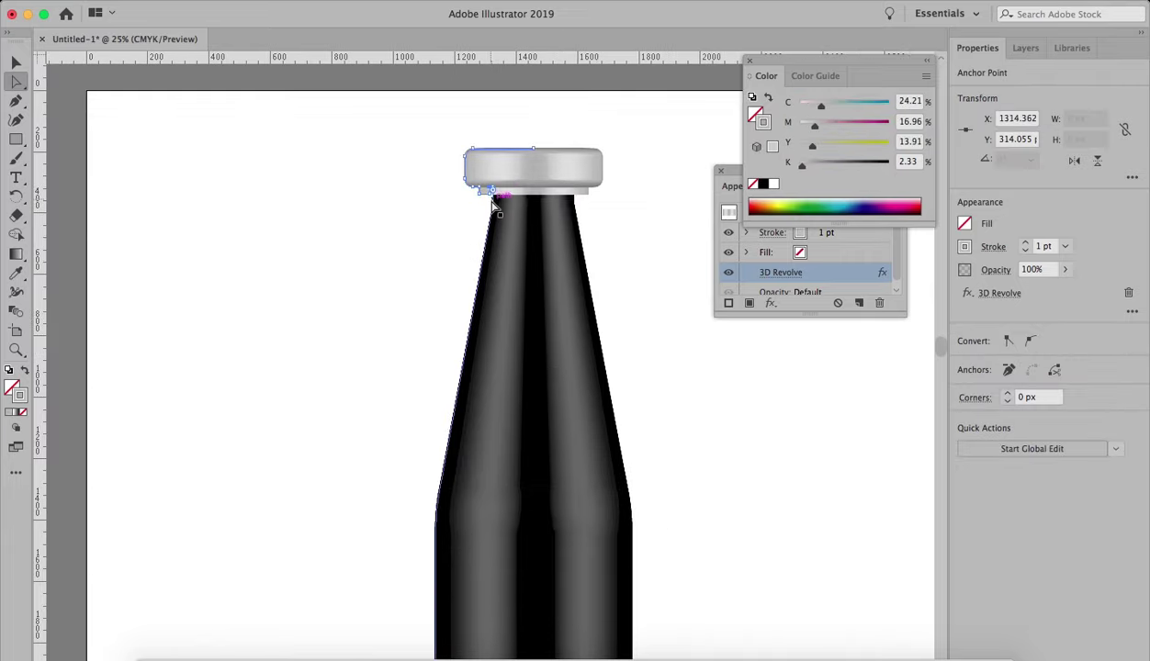
pyautogui.scroll(1, 488, 202)
pyautogui.click(487, 188)
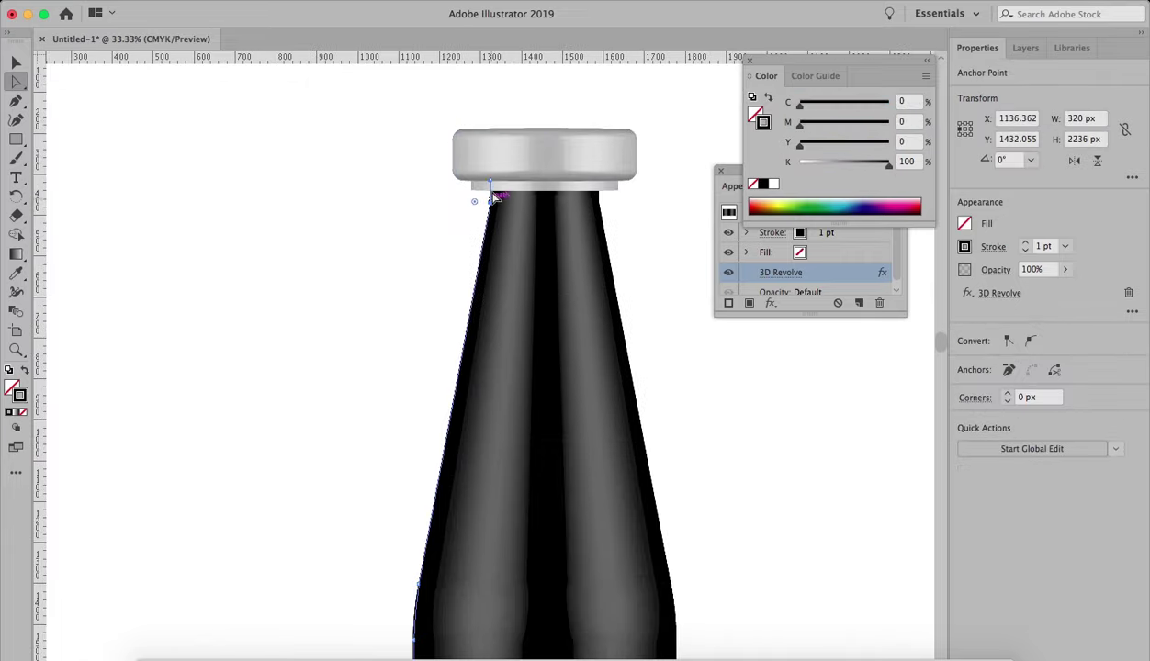
pyautogui.moveTo(487, 189); pyautogui.dragTo(479, 187)
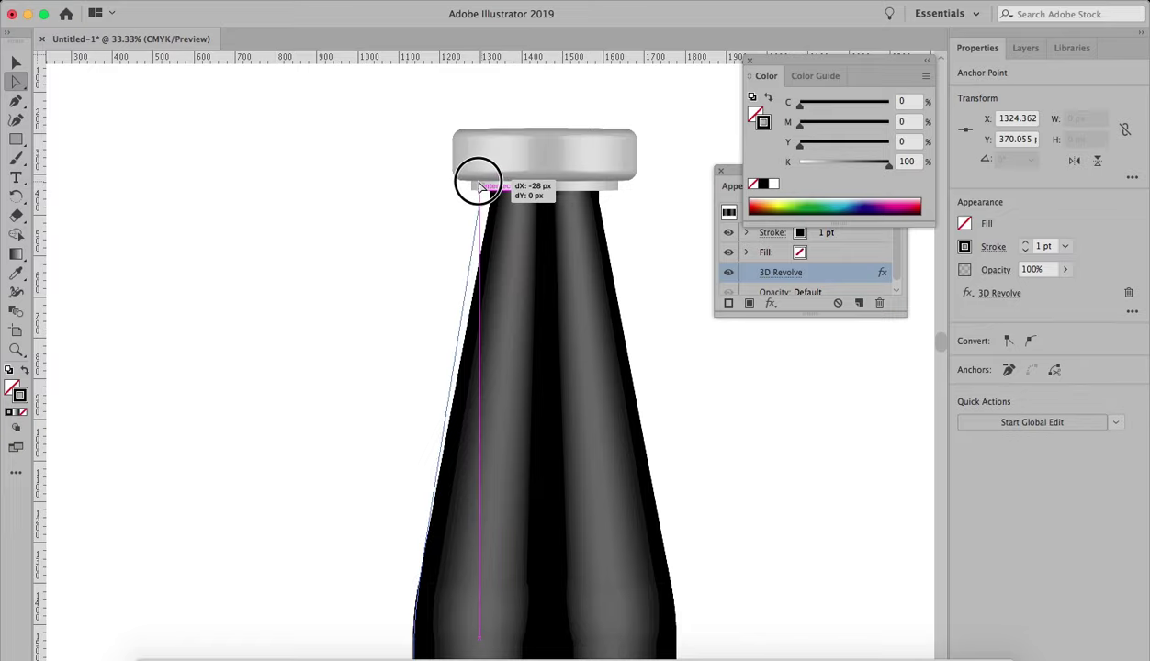
pyautogui.scroll(1, 487, 184)
pyautogui.moveTo(479, 187); pyautogui.dragTo(459, 190)
pyautogui.scroll(1, 487, 184)
pyautogui.scroll(1, 482, 186)
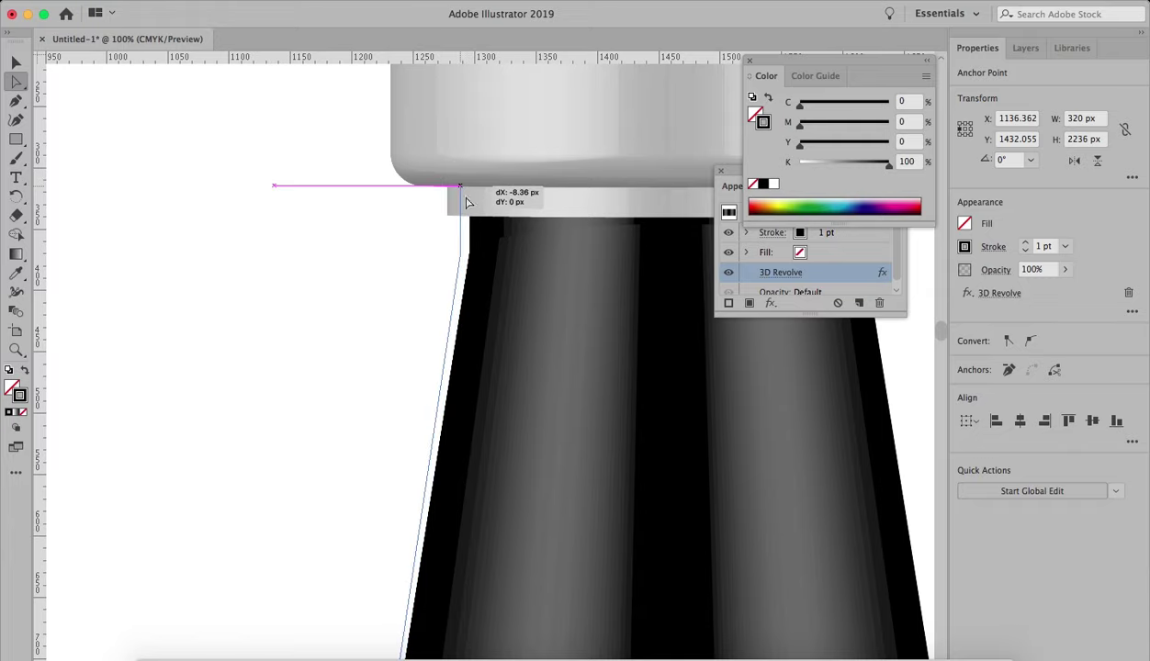
pyautogui.click(427, 256)
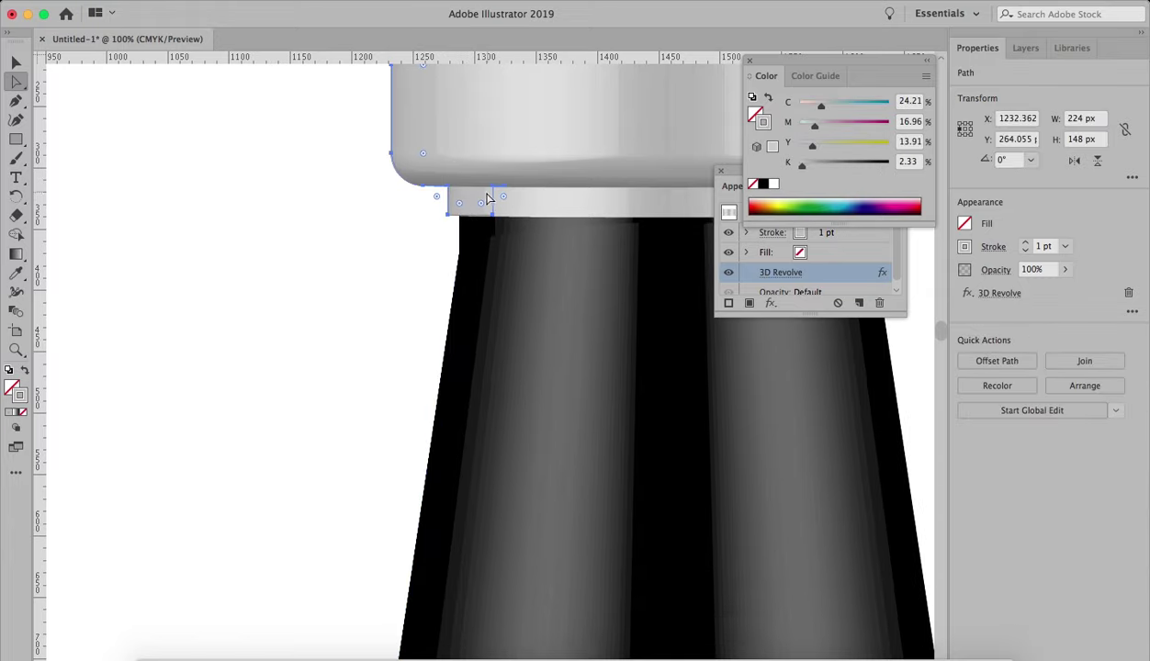
# Round the cap's lower-left corner to about 12 px
pyautogui.click(437, 196)
pyautogui.moveTo(441, 195); pyautogui.dragTo(390, 236)
pyautogui.scroll(3, 381, 303)
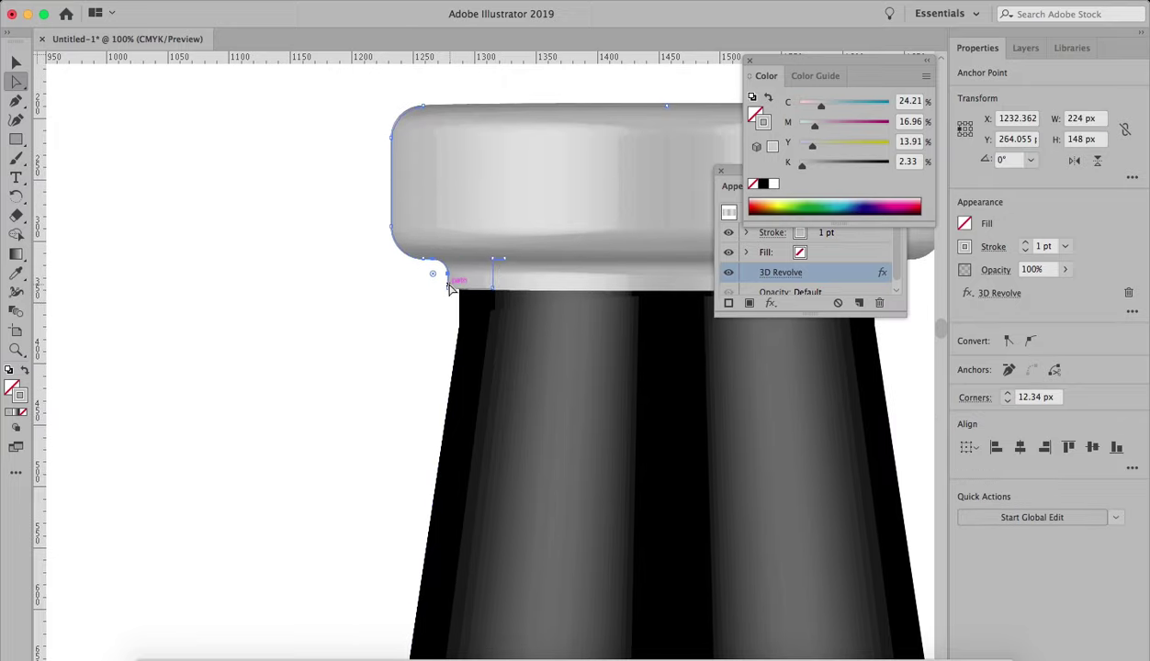
pyautogui.click(419, 313)
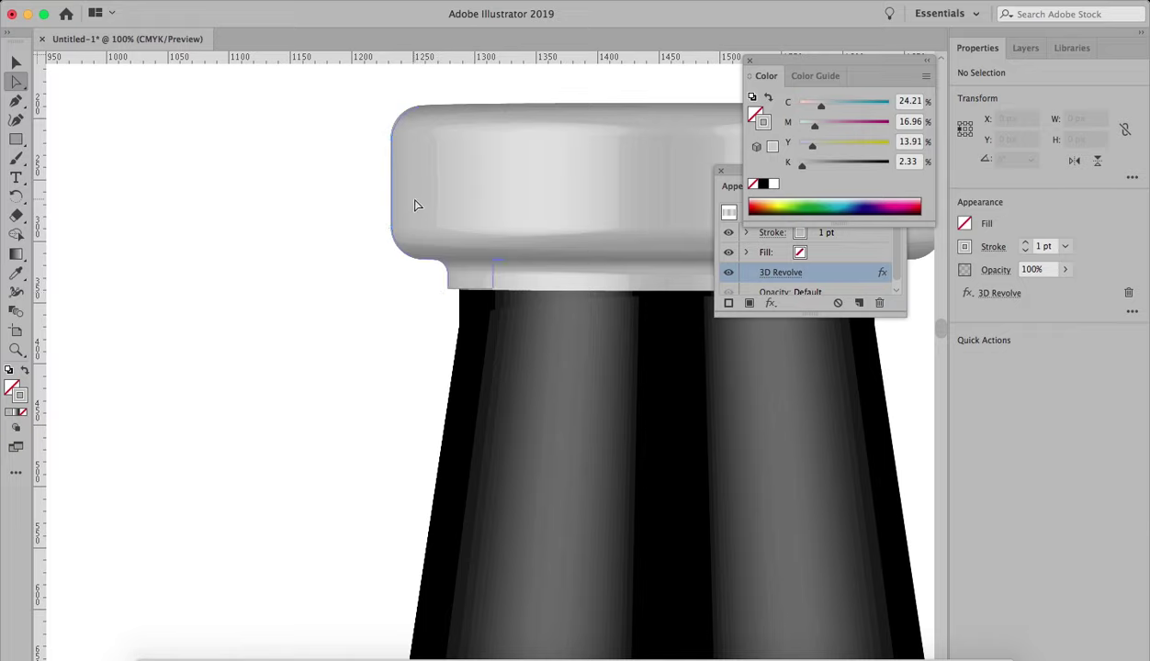
pyautogui.click(418, 197)
# Add an anchor on the cap's left edge and push it right to form a groove
pyautogui.click(16, 101)
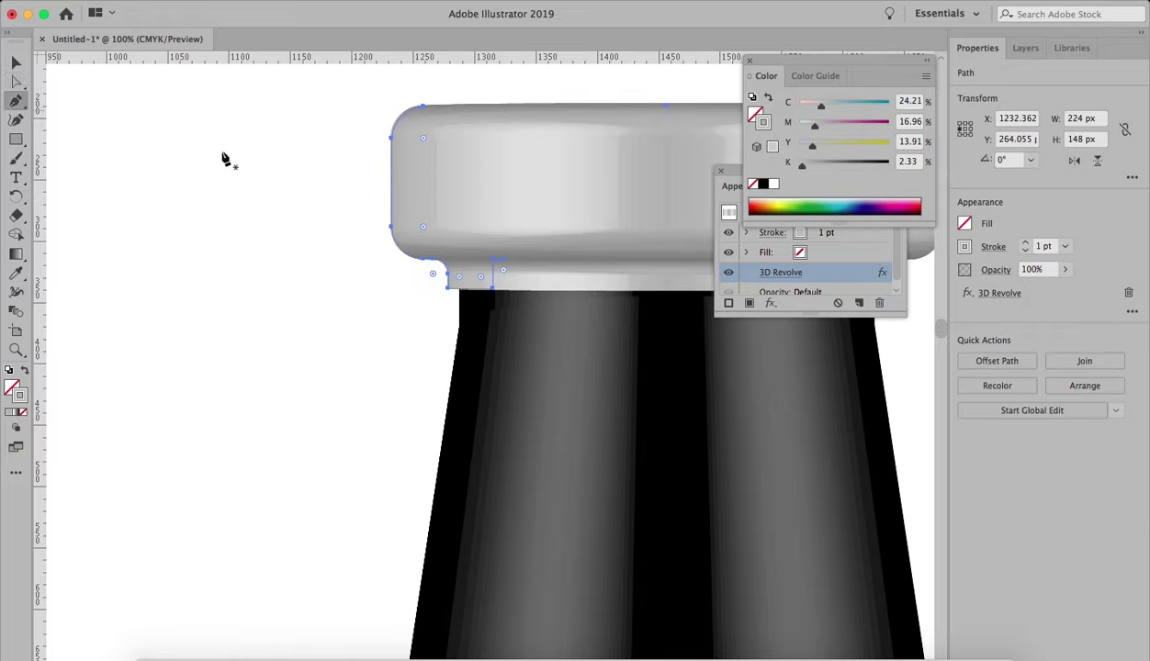
pyautogui.click(391, 161)
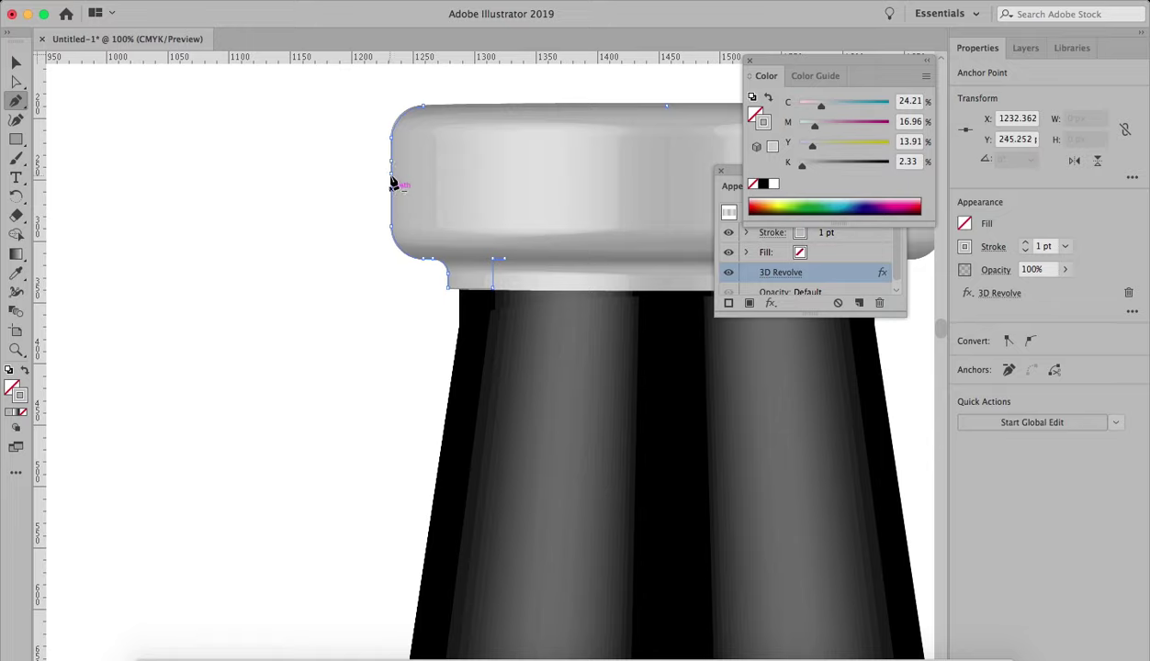
pyautogui.press('z')
pyautogui.press('a')
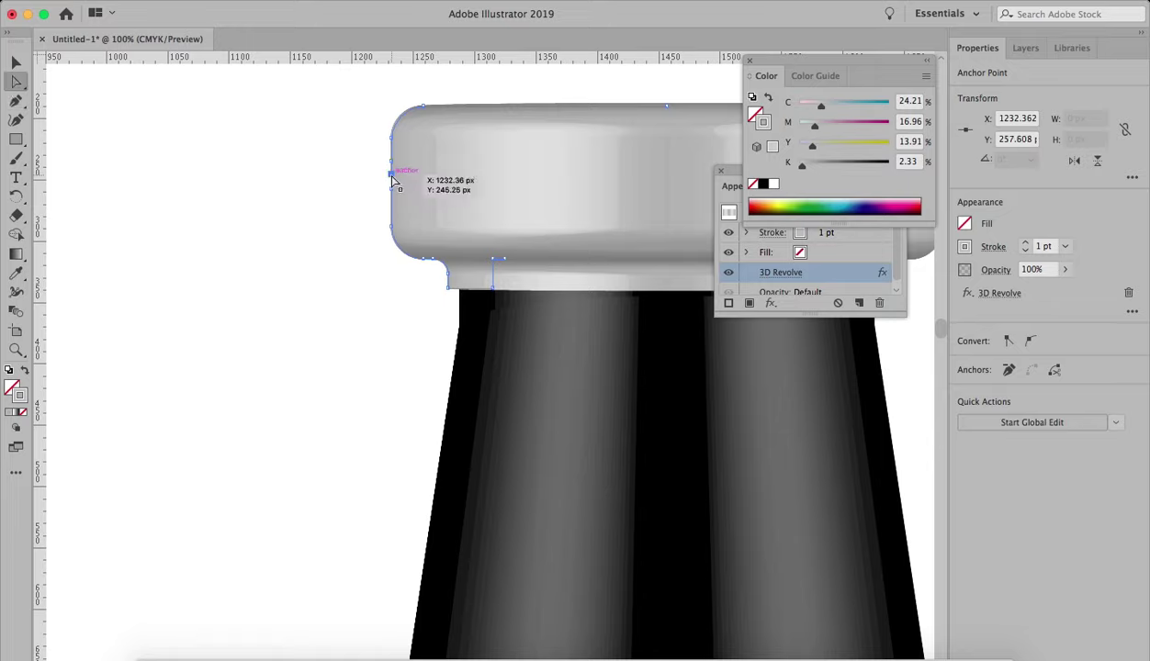
pyautogui.moveTo(391, 174); pyautogui.dragTo(397, 179)
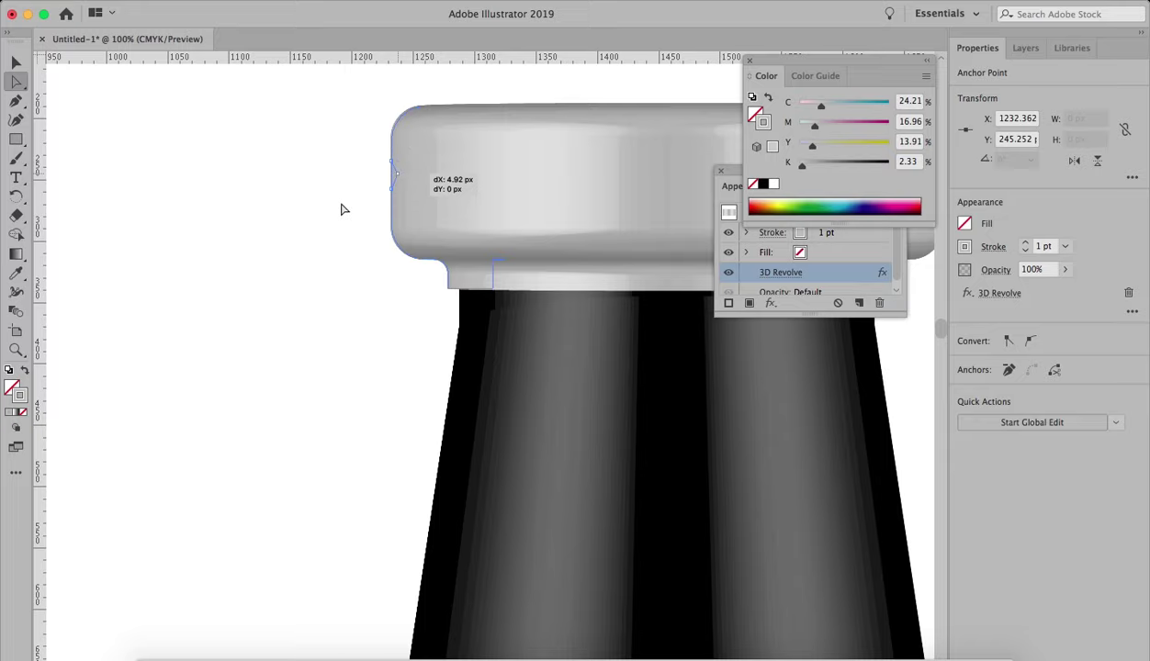
pyautogui.click(319, 247)
pyautogui.keyDown('alt'); pyautogui.scroll(-1, 321, 248); pyautogui.keyUp('alt')
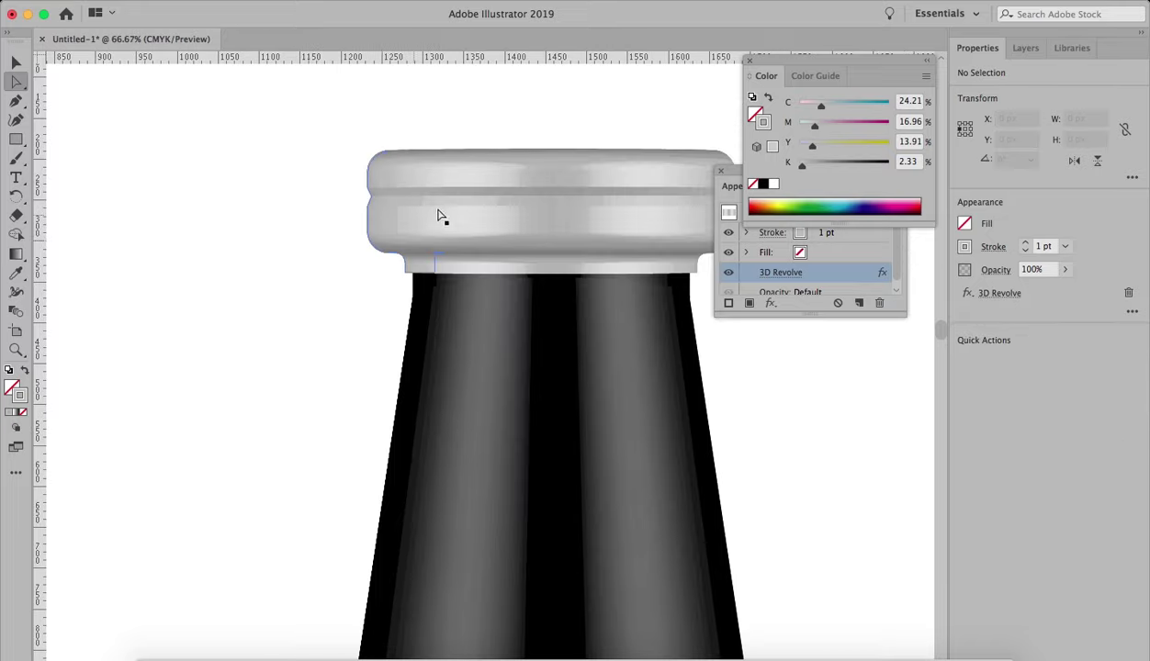
pyautogui.keyDown('alt'); pyautogui.scroll(-2, 461, 212); pyautogui.keyUp('alt')
pyautogui.scroll(-1, 551, 262)
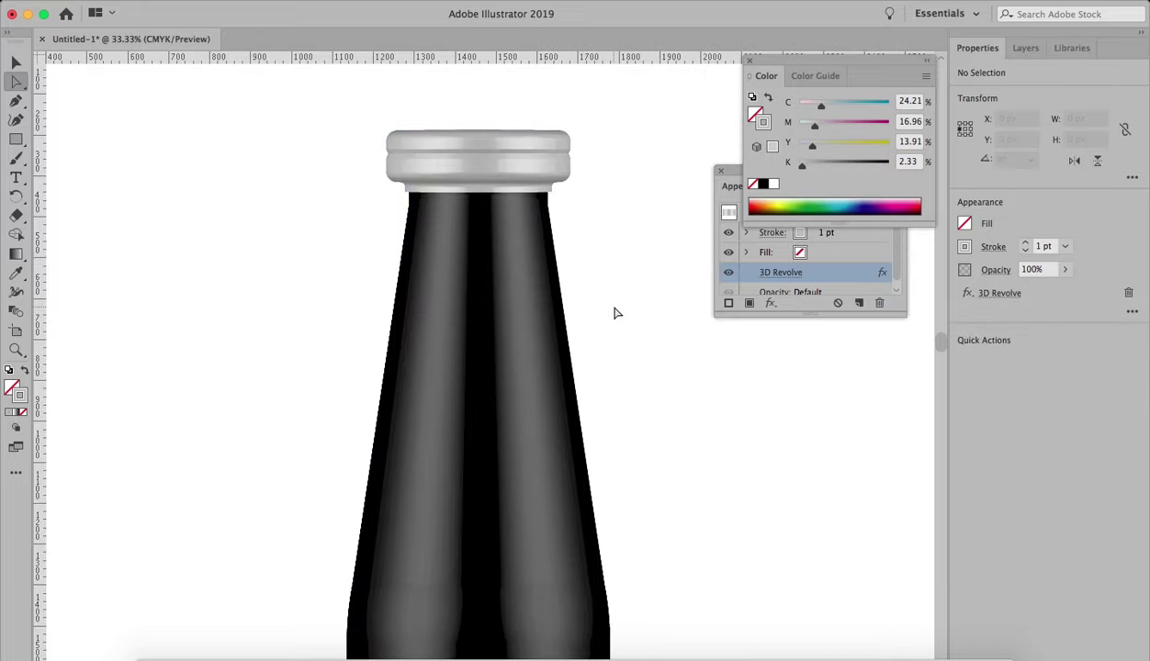
# Recentre the view on the assembled capped bottle and check it
pyautogui.press('v')
pyautogui.scroll(-1, 628, 391)
pyautogui.keyDown('alt'); pyautogui.scroll(-1, 629, 364); pyautogui.keyUp('alt')
pyautogui.scroll(-2, 642, 401)
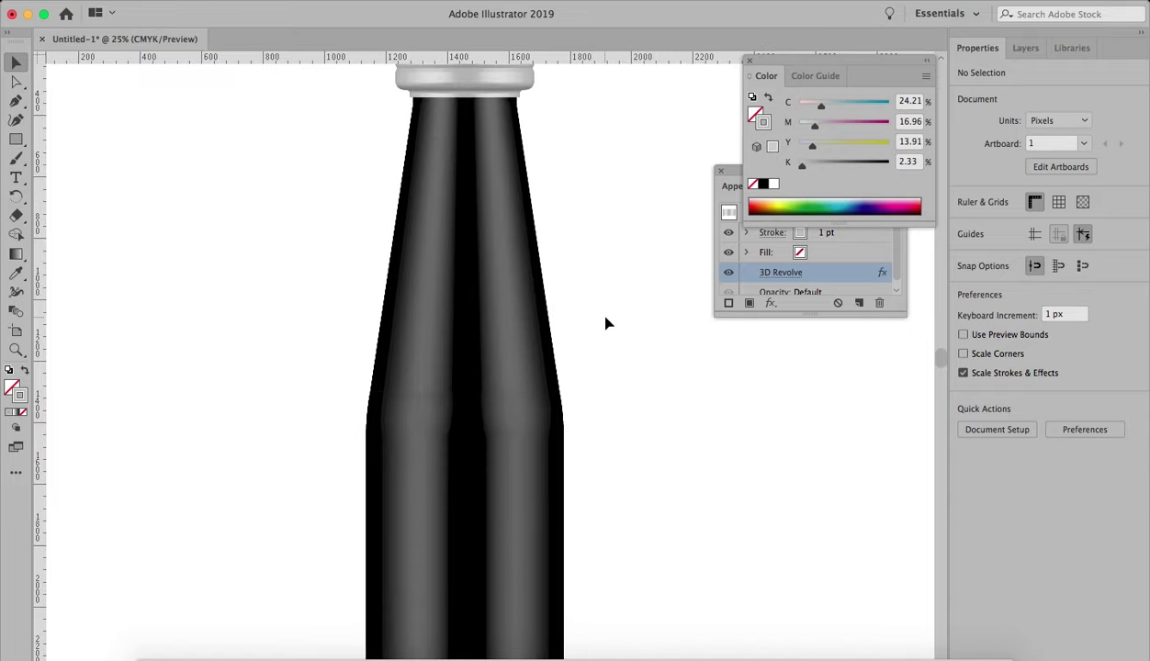
pyautogui.keyDown('alt'); pyautogui.scroll(-1, 606, 320); pyautogui.keyUp('alt')
pyautogui.moveTo(631, 335); pyautogui.dragTo(613, 327)
pyautogui.click(521, 402)
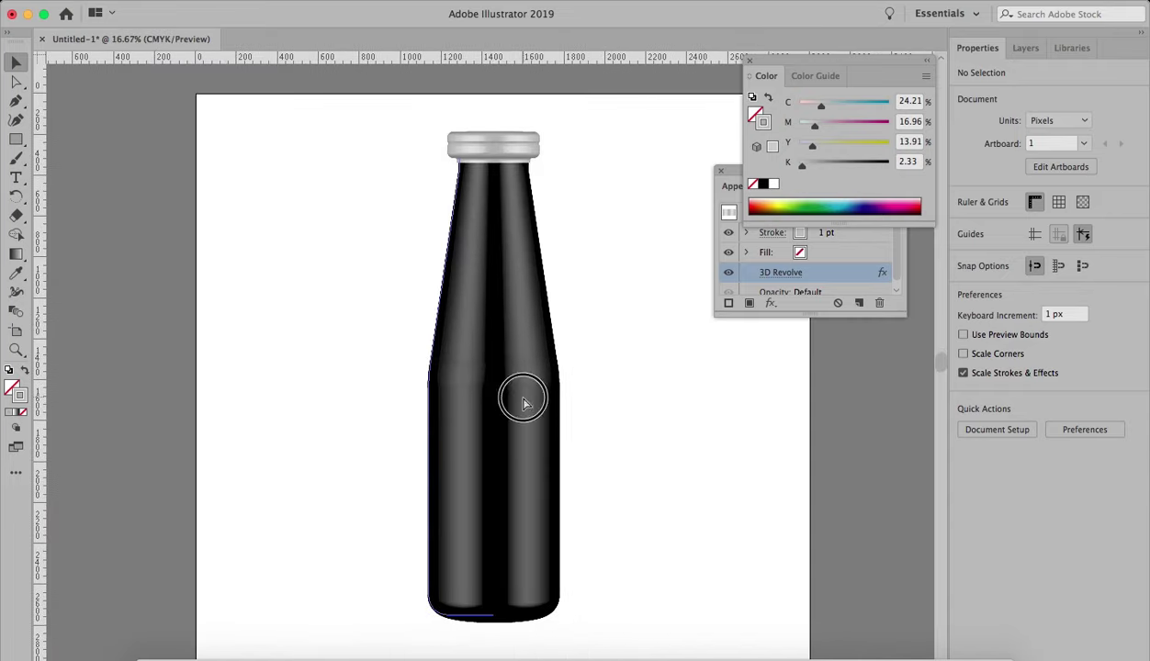
pyautogui.click(721, 357)
pyautogui.rightClick(843, 654)
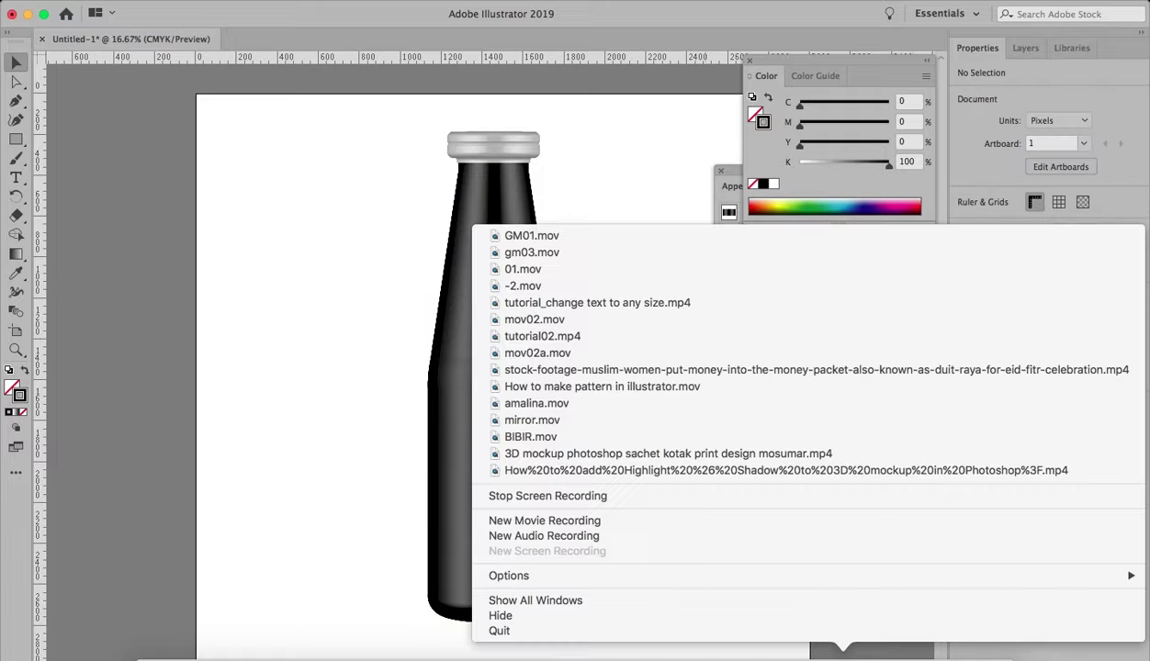
# Drag the orange Grafik Malaya logo into the Symbols panel to define it as a new symbol
pyautogui.click(827, 496)
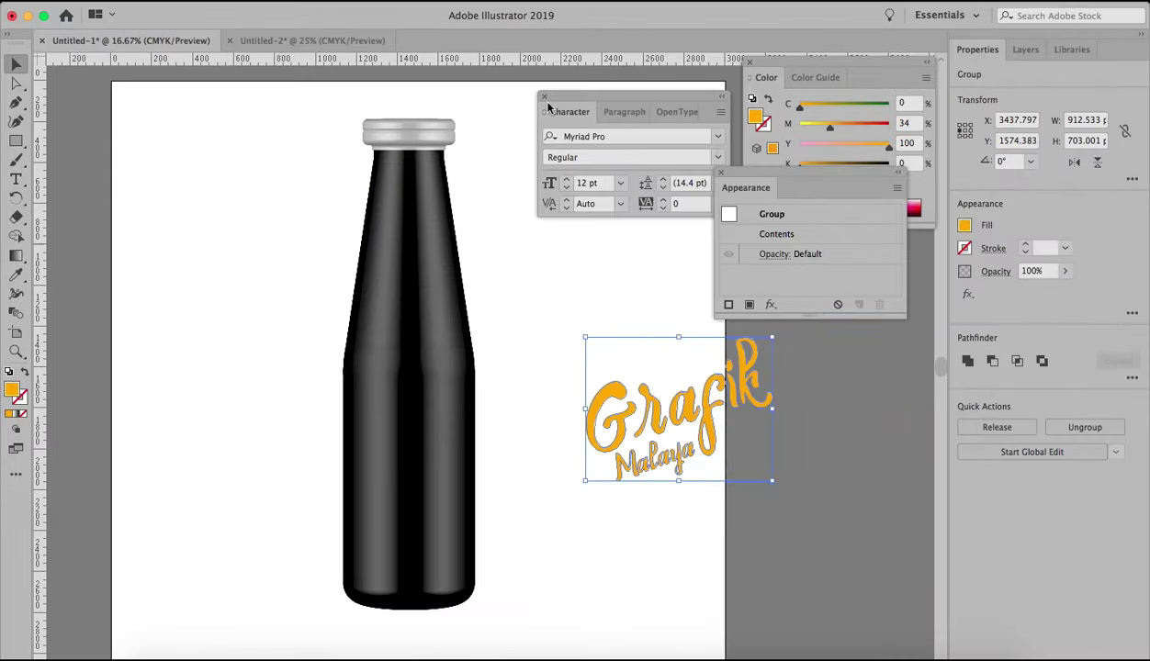
pyautogui.click(404, 2)
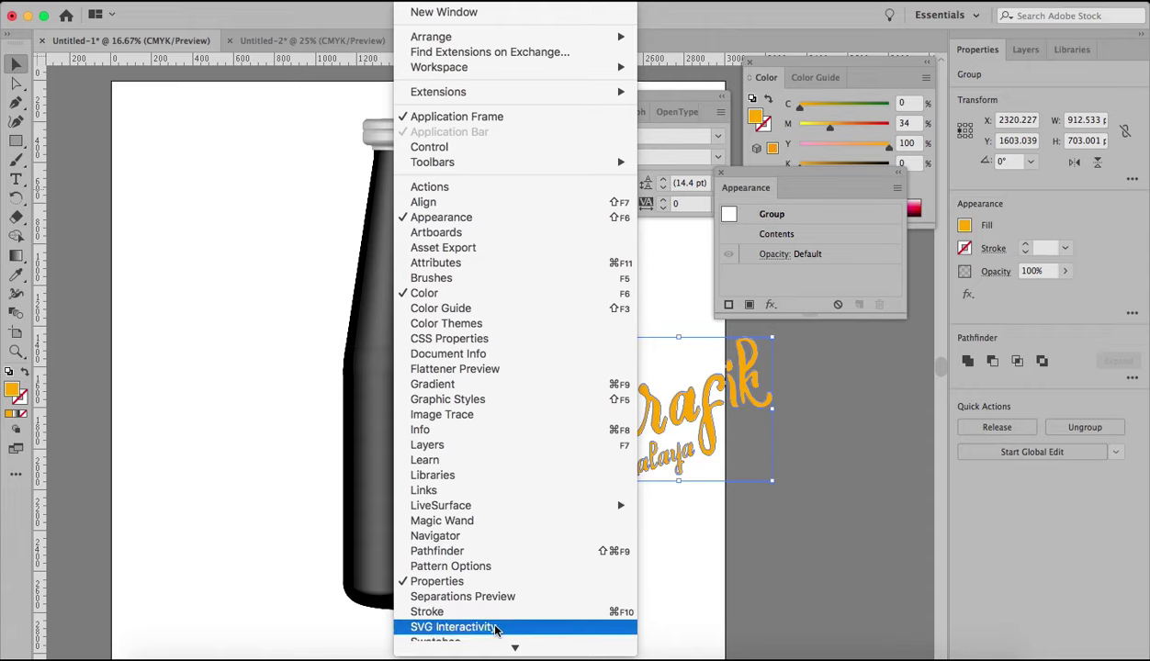
pyautogui.click(498, 450)
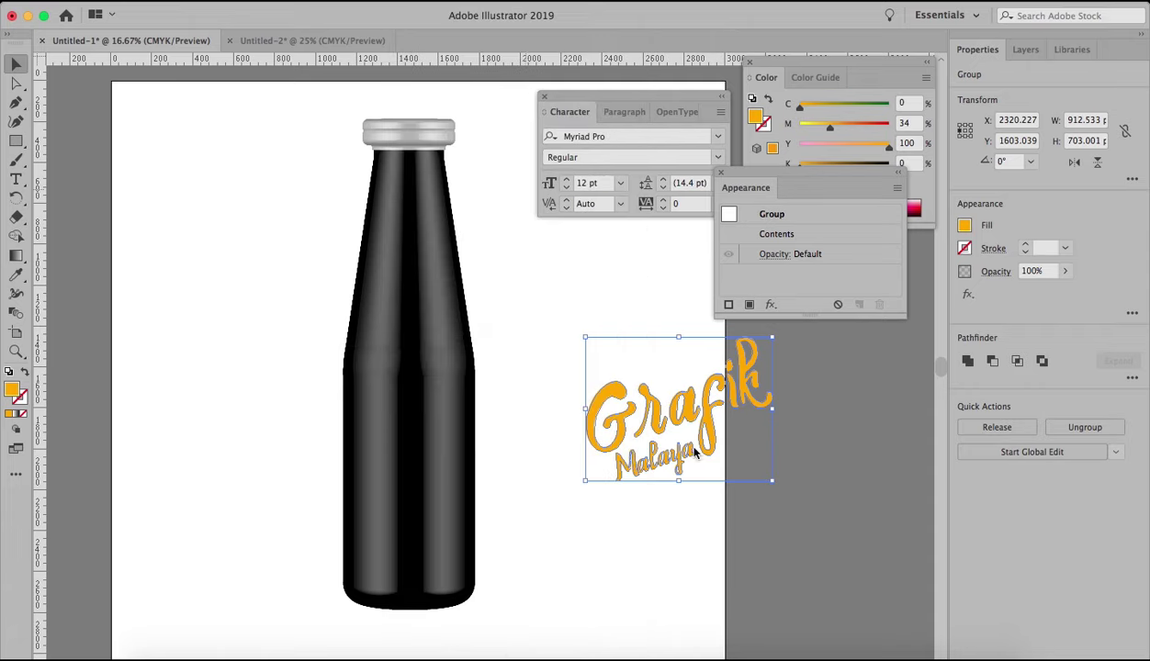
pyautogui.moveTo(708, 409); pyautogui.dragTo(759, 217)
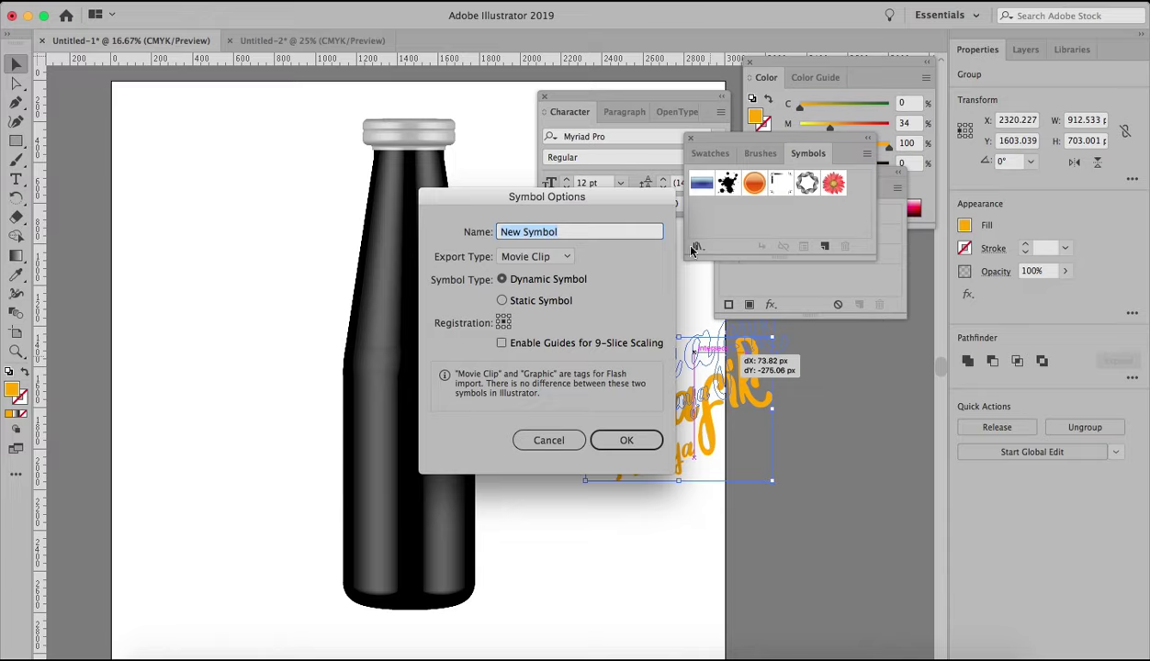
# Save the Grafik Malaya logo as a Graphic symbol named 'sticker', then select the bottle
pyautogui.click(551, 254)
pyautogui.click(540, 287)
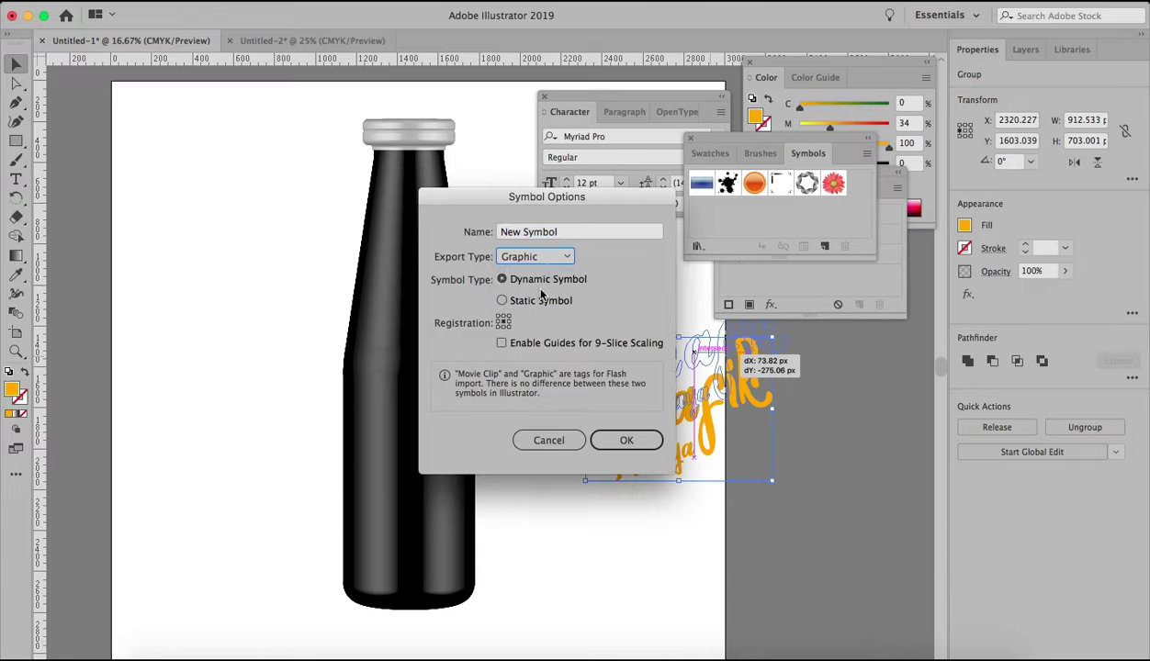
pyautogui.click(568, 233)
pyautogui.write('sticker')
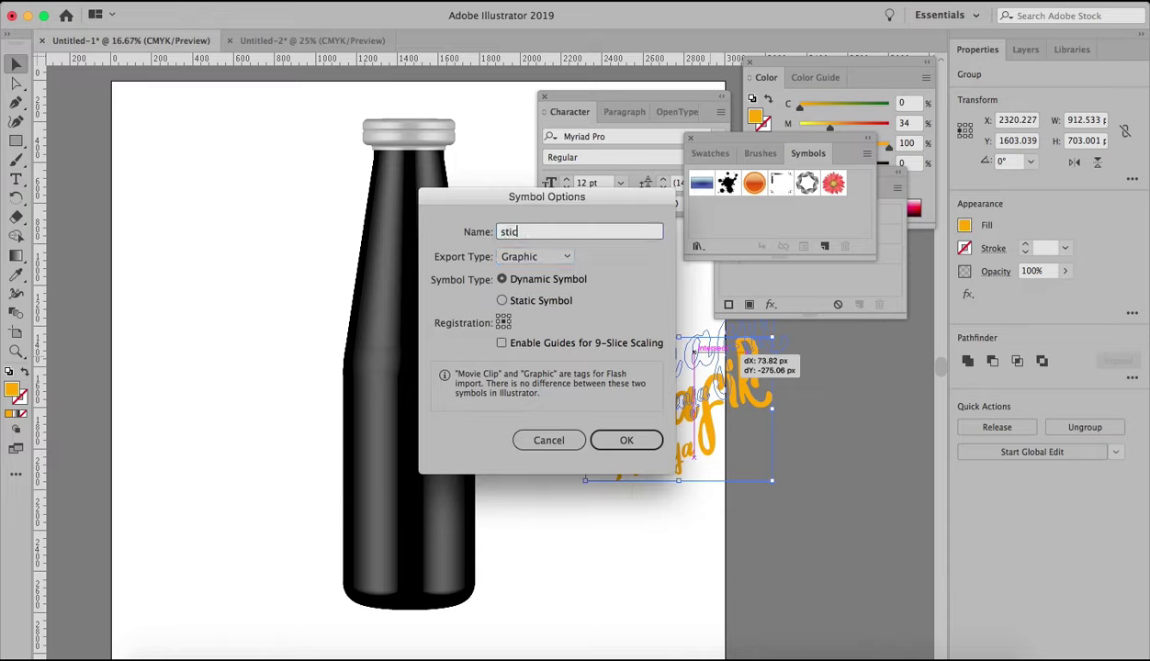
pyautogui.click(626, 441)
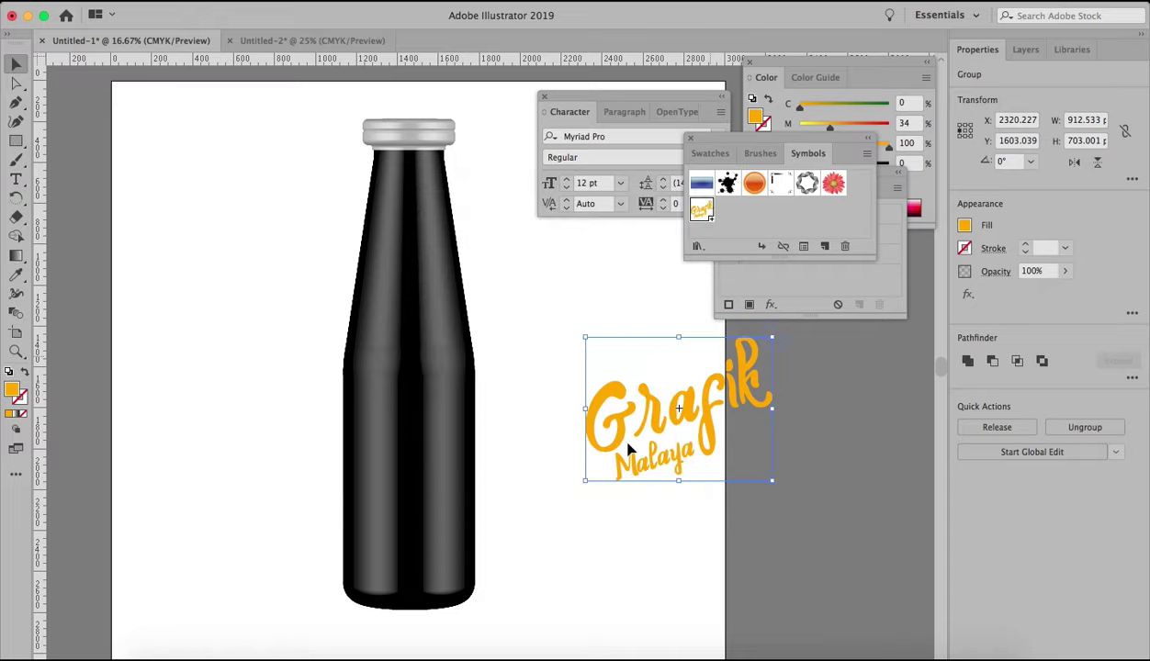
pyautogui.click(427, 357)
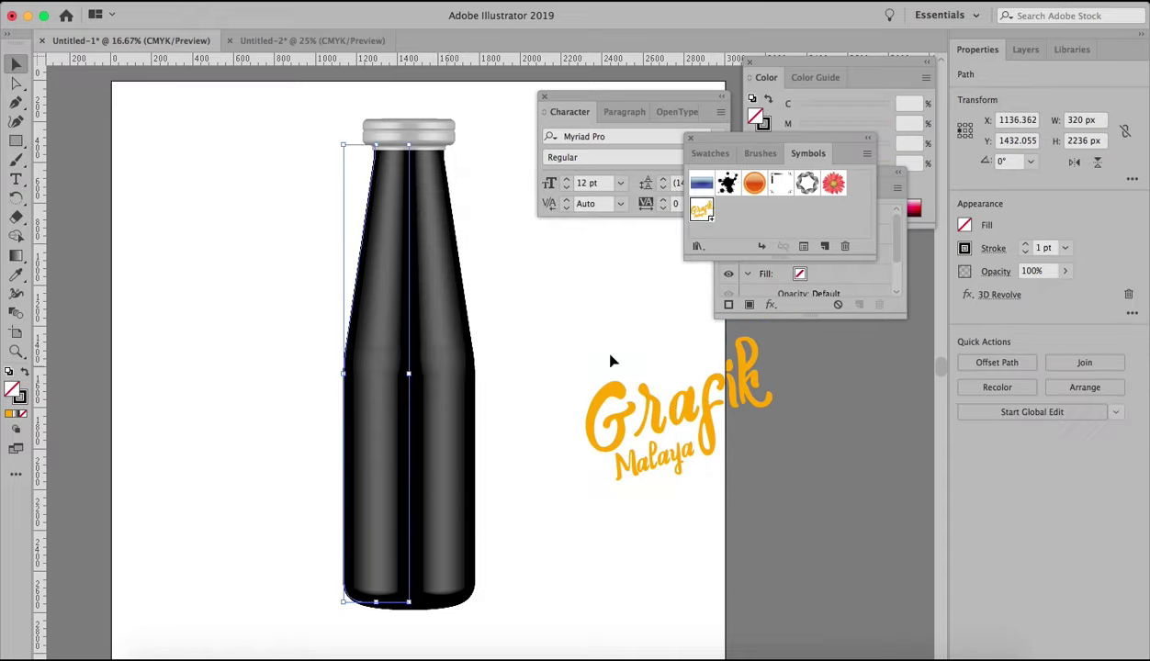
# Open the bottle's 3D Revolve with Preview on and Map Art set to surface 4 of 12
pyautogui.moveTo(799, 317); pyautogui.dragTo(799, 478)
pyautogui.click(781, 315)
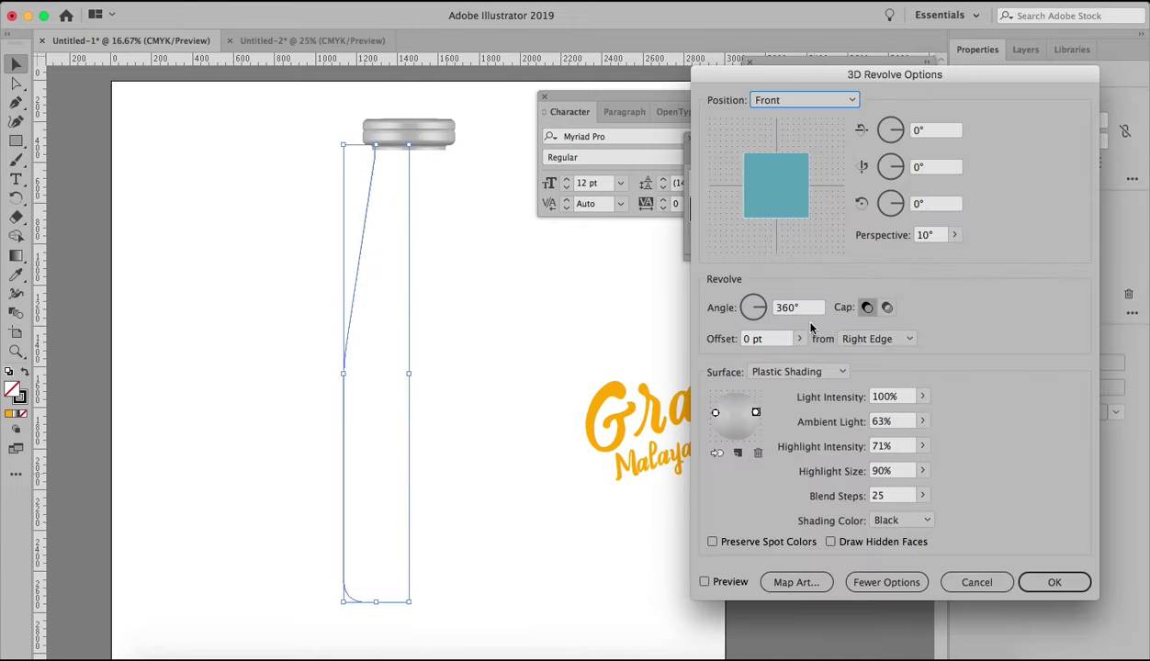
pyautogui.click(704, 582)
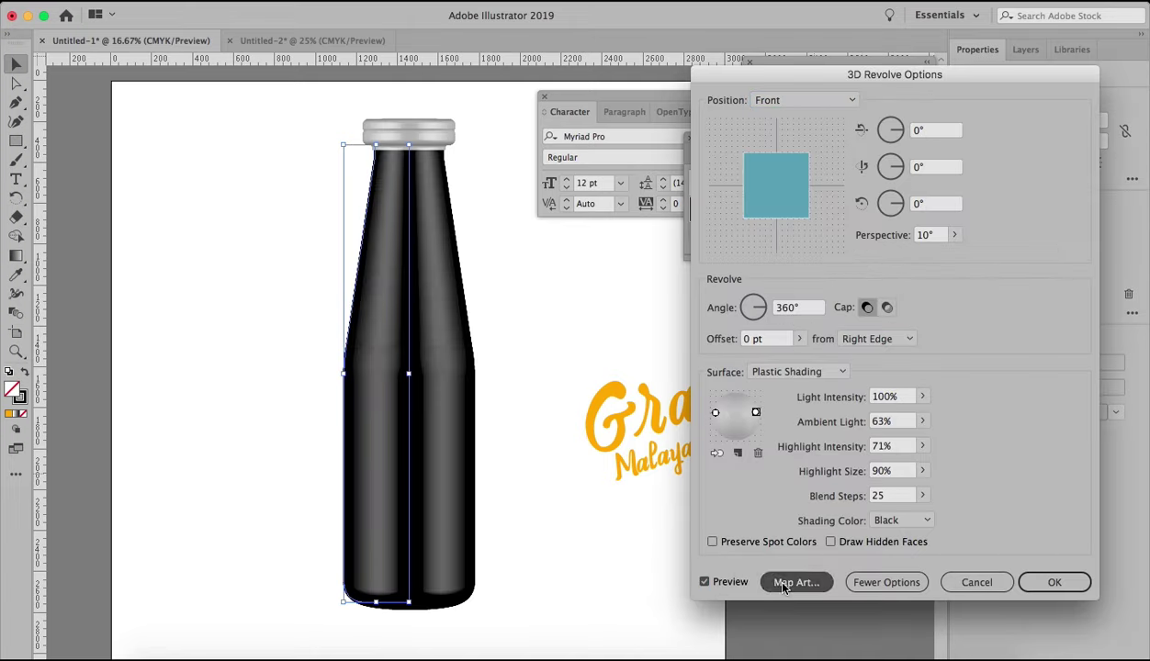
pyautogui.click(795, 582)
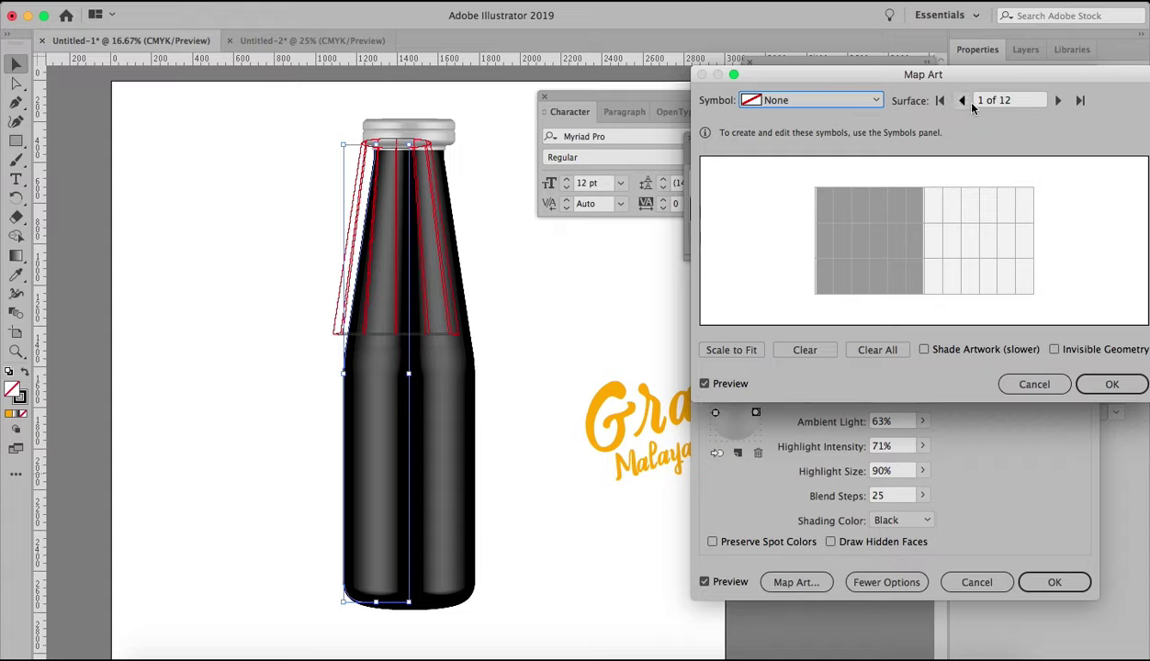
pyautogui.click(1056, 101)
pyautogui.click(1057, 101)
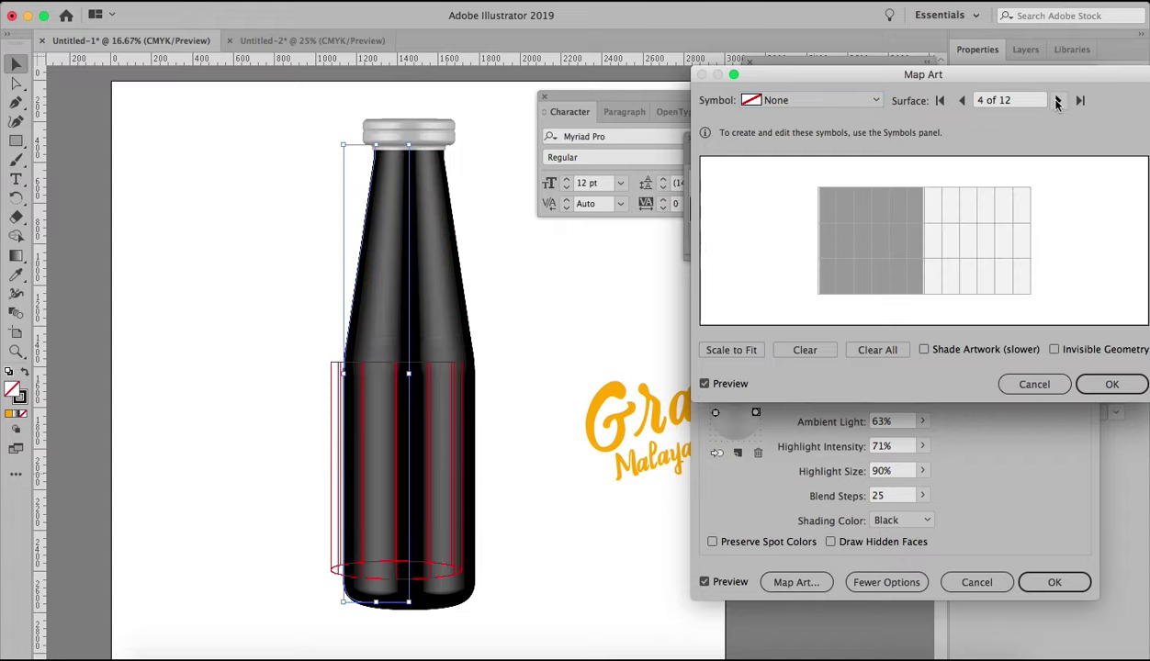
pyautogui.click(812, 100)
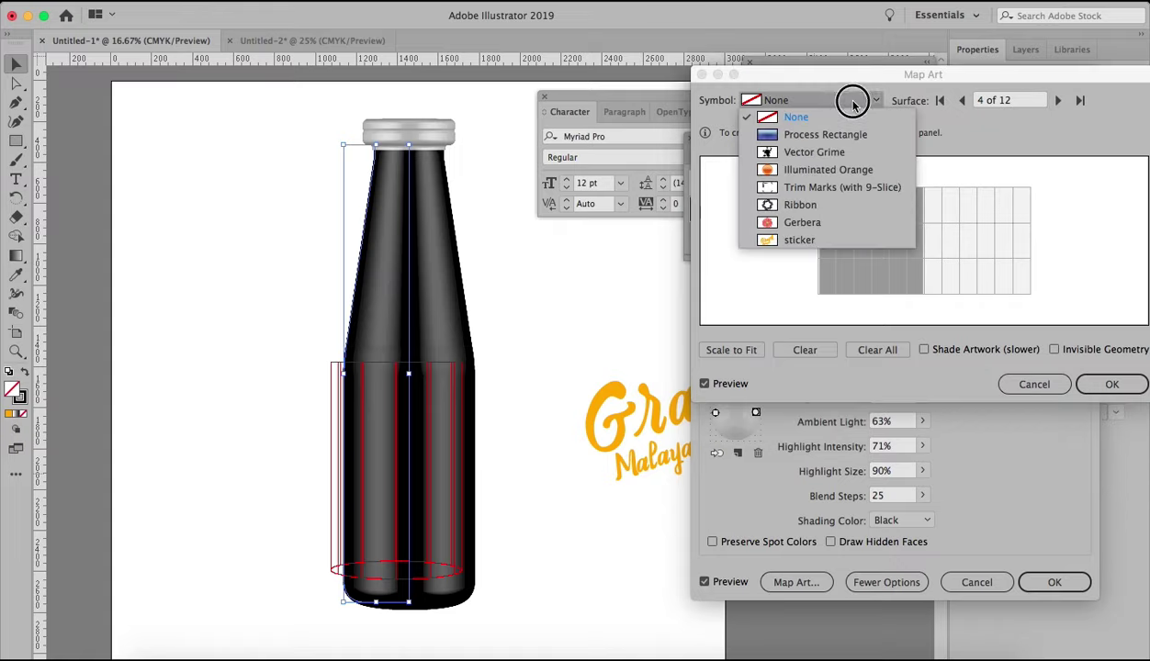
# Map the sticker symbol onto surface 4, repositioned and shrunk to fit, and accept it
pyautogui.click(799, 240)
pyautogui.moveTo(937, 227)
pyautogui.mouseDown()
pyautogui.moveTo(1031, 204)
pyautogui.moveTo(1076, 173)
pyautogui.mouseUp()
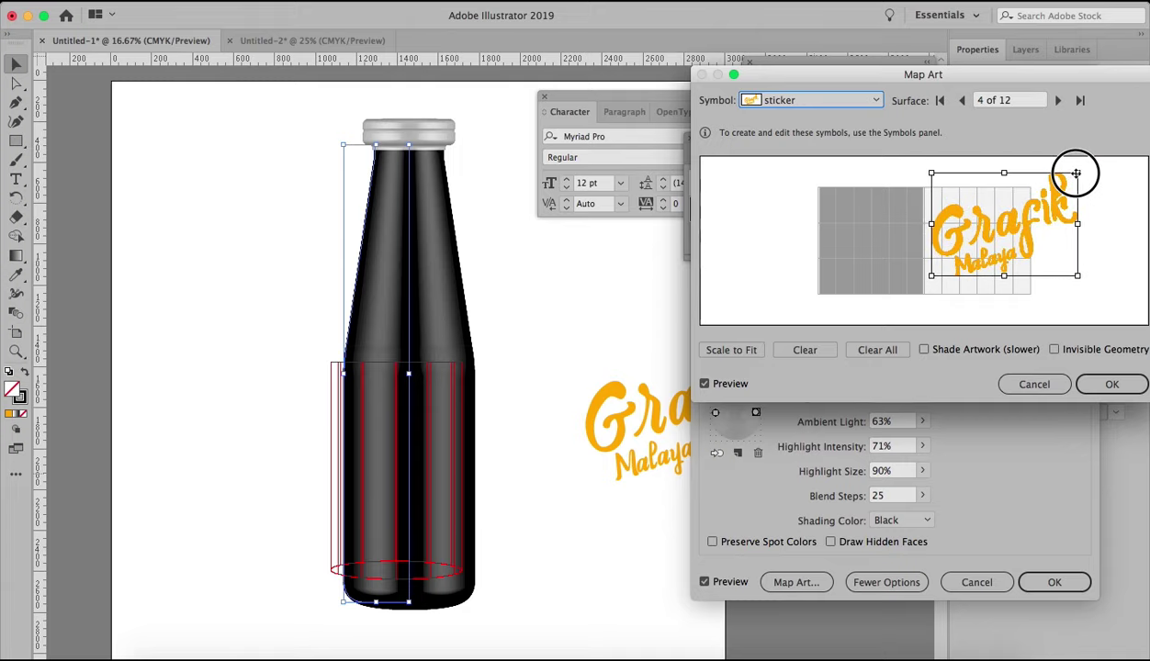
pyautogui.moveTo(997, 237); pyautogui.dragTo(993, 247)
pyautogui.moveTo(1071, 183); pyautogui.dragTo(1056, 191)
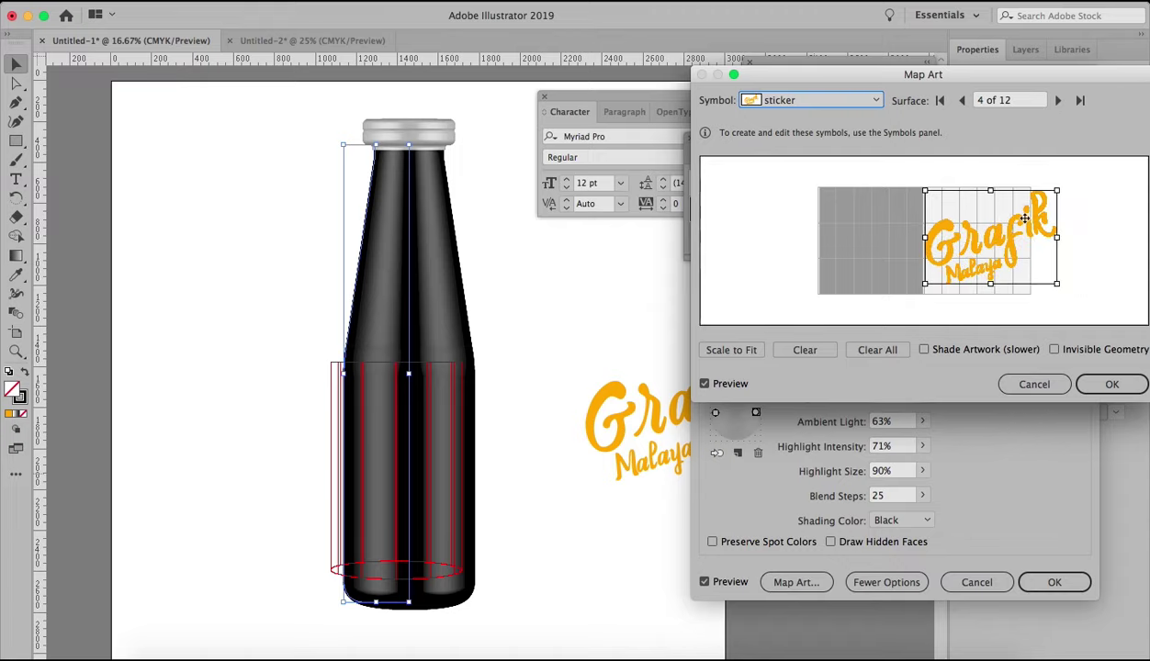
pyautogui.click(1111, 385)
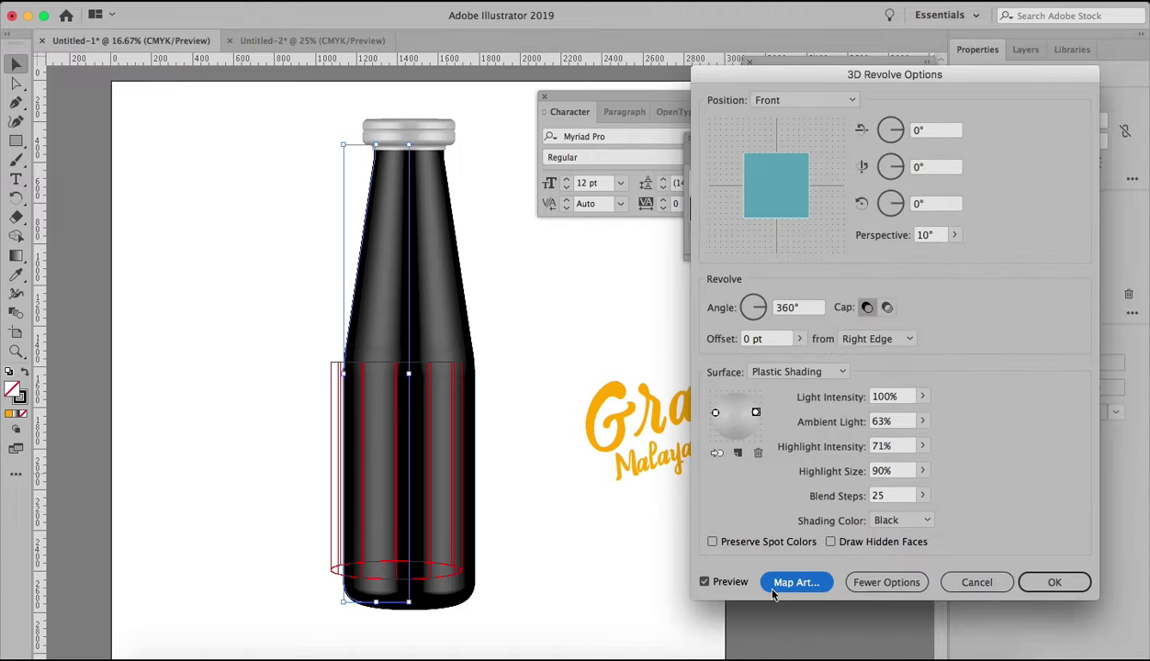
pyautogui.click(818, 583)
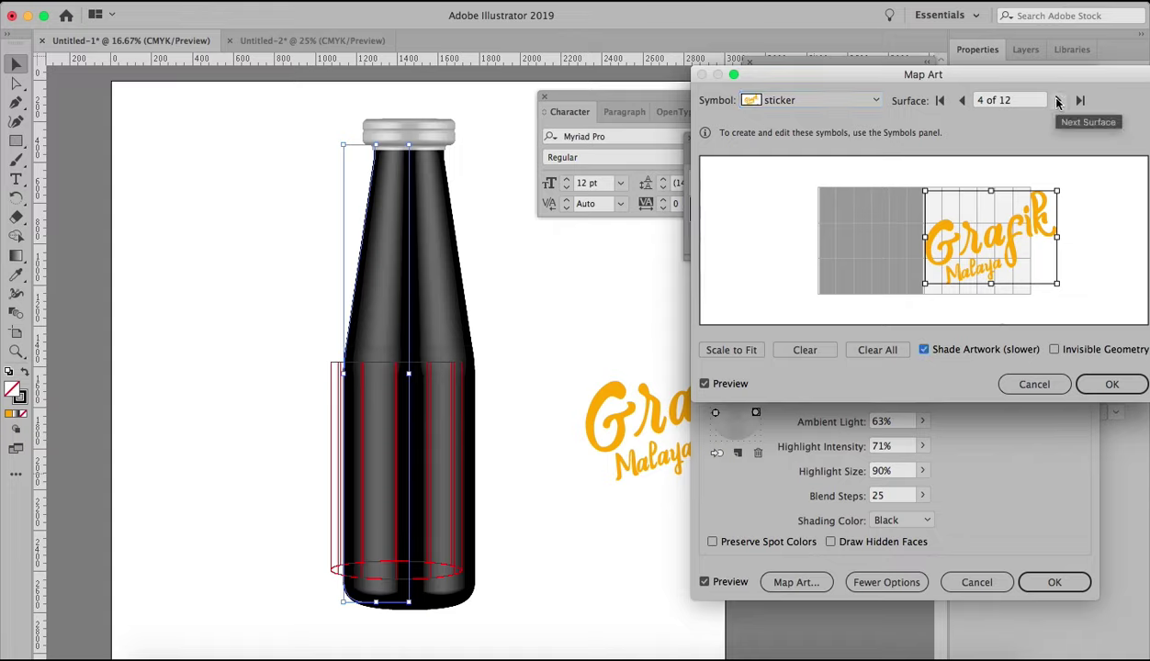
# Map the sticker onto surface 9 of 12, shifted left onto the bottle front and tilted
pyautogui.click(1057, 100)
pyautogui.click(1057, 100)
pyautogui.click(1057, 100)
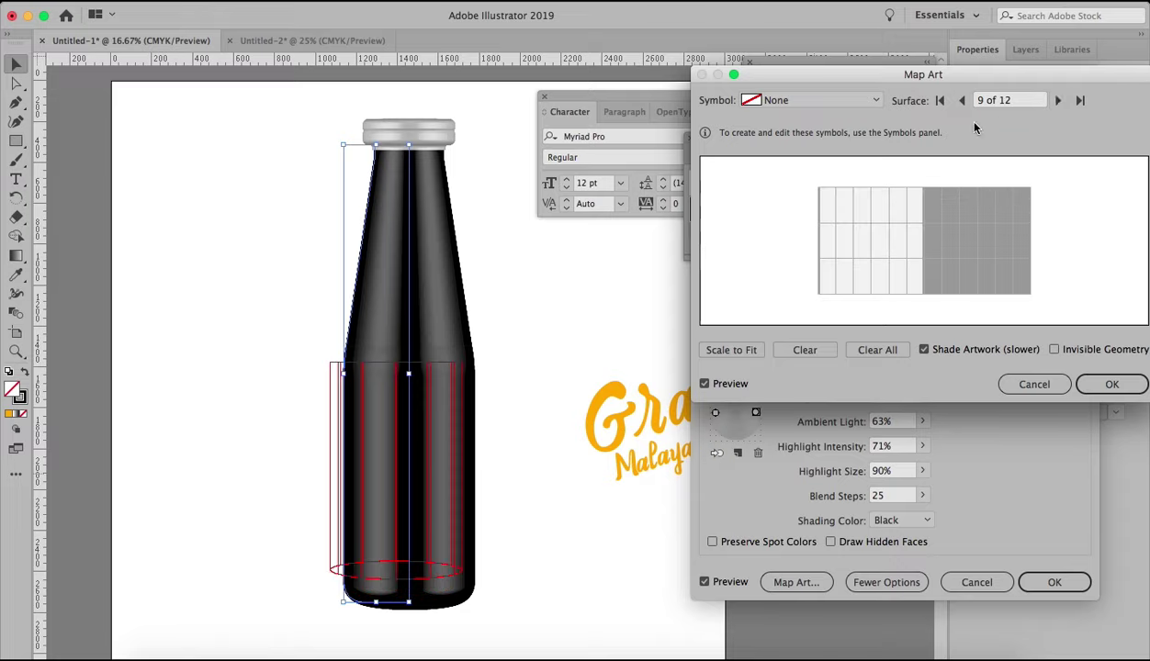
pyautogui.click(863, 100)
pyautogui.click(812, 231)
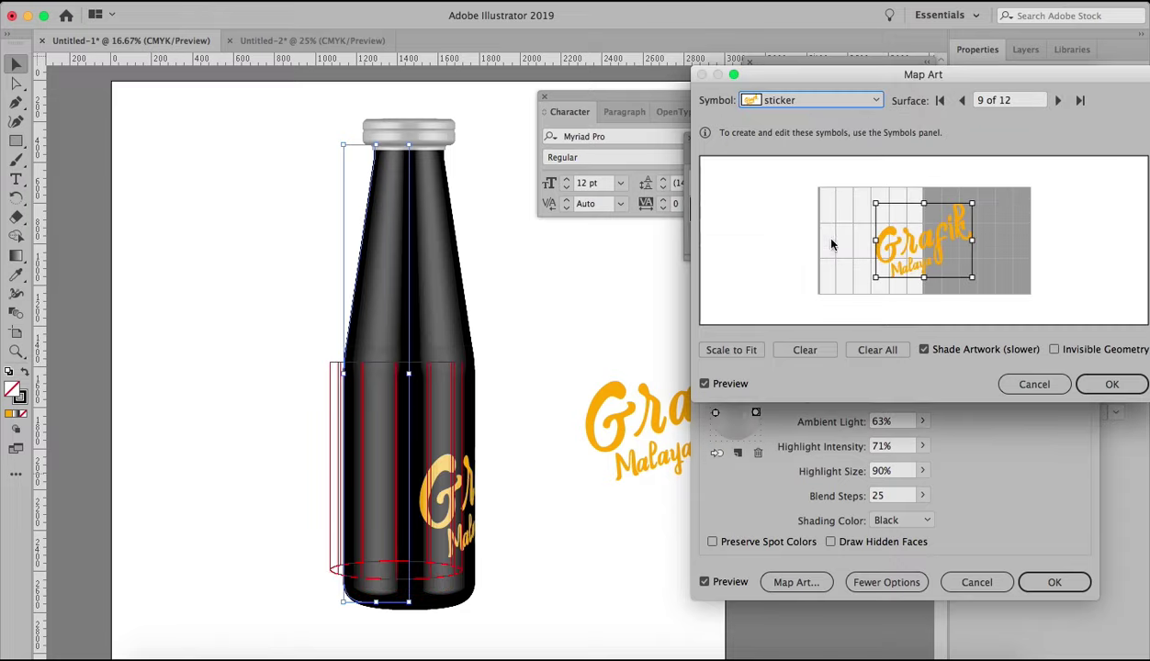
pyautogui.moveTo(935, 237); pyautogui.dragTo(897, 237)
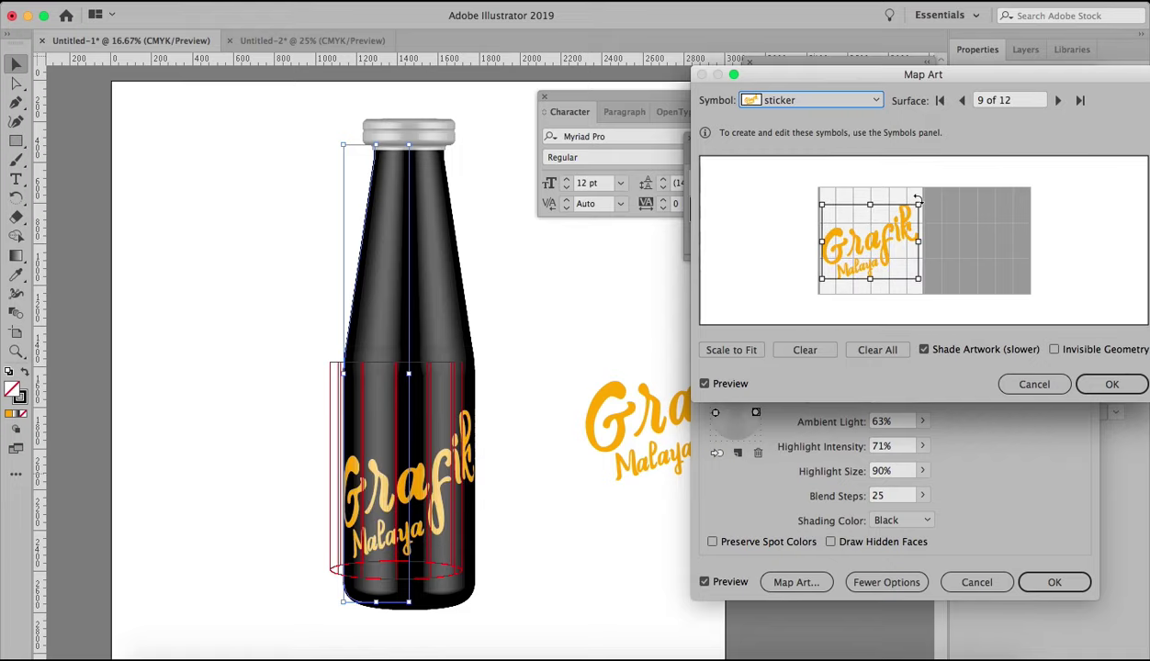
pyautogui.moveTo(917, 199)
pyautogui.mouseDown()
pyautogui.moveTo(918, 185)
pyautogui.moveTo(889, 218)
pyautogui.moveTo(901, 217)
pyautogui.mouseUp()
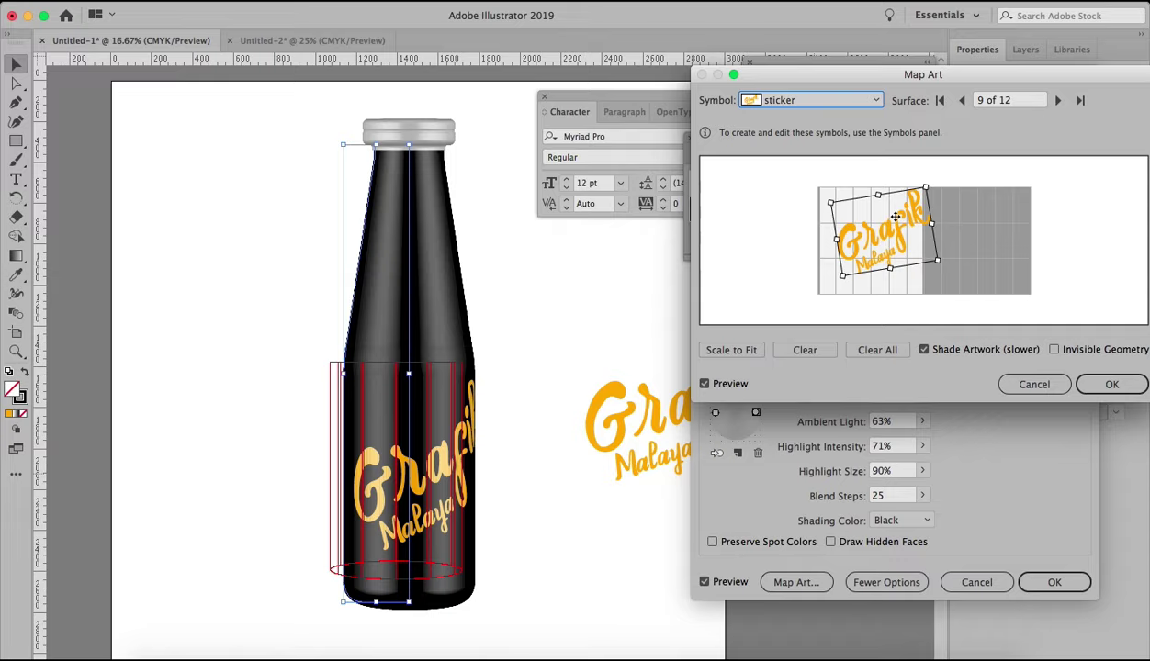
# Rotate, enlarge and move down the surface 9 sticker, then accept the Map Art
pyautogui.moveTo(927, 185)
pyautogui.mouseDown()
pyautogui.moveTo(885, 232)
pyautogui.moveTo(868, 210)
pyautogui.moveTo(894, 223)
pyautogui.mouseUp()
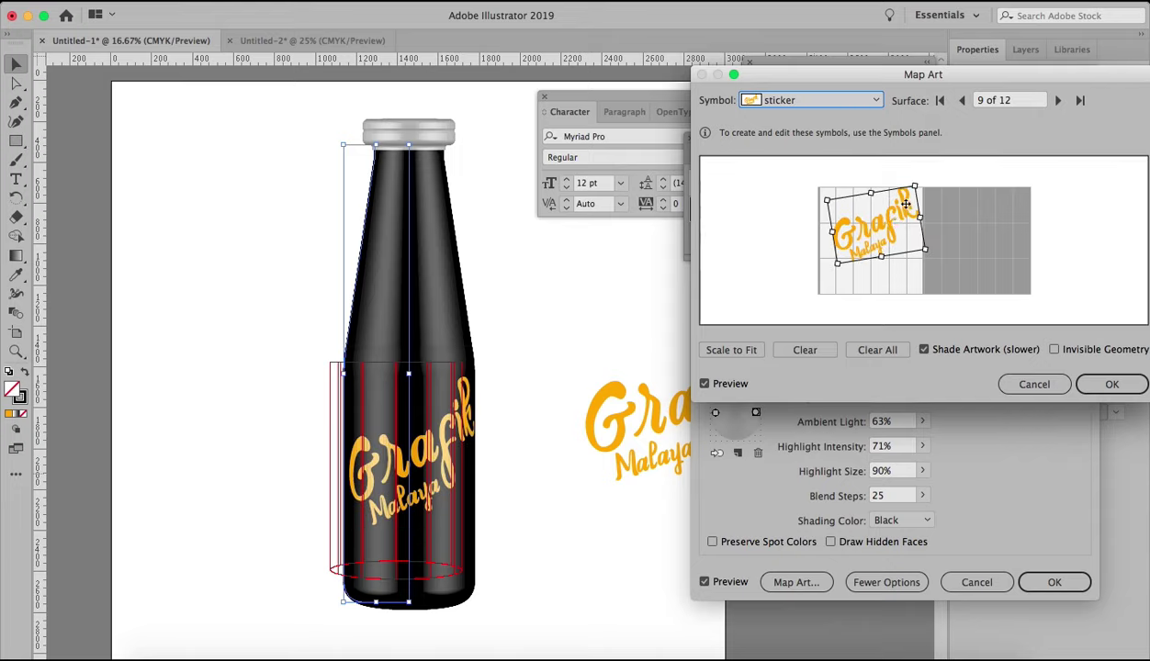
pyautogui.moveTo(917, 187)
pyautogui.mouseDown()
pyautogui.moveTo(925, 181)
pyautogui.moveTo(891, 222)
pyautogui.moveTo(937, 168)
pyautogui.mouseUp()
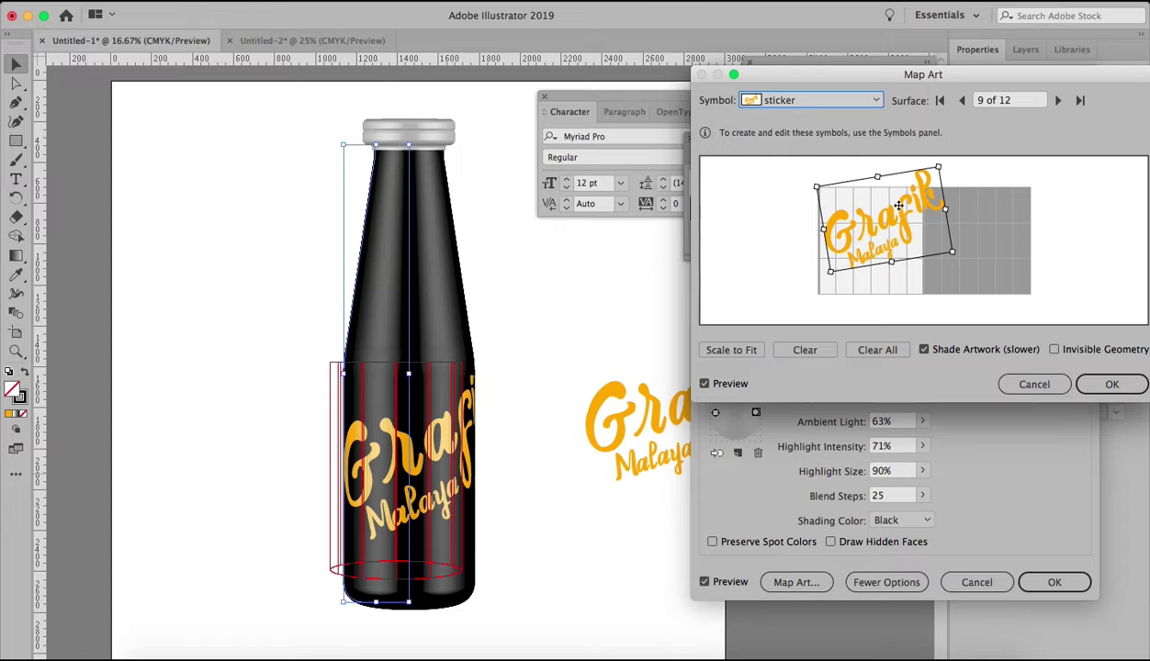
pyautogui.moveTo(891, 214); pyautogui.dragTo(877, 238)
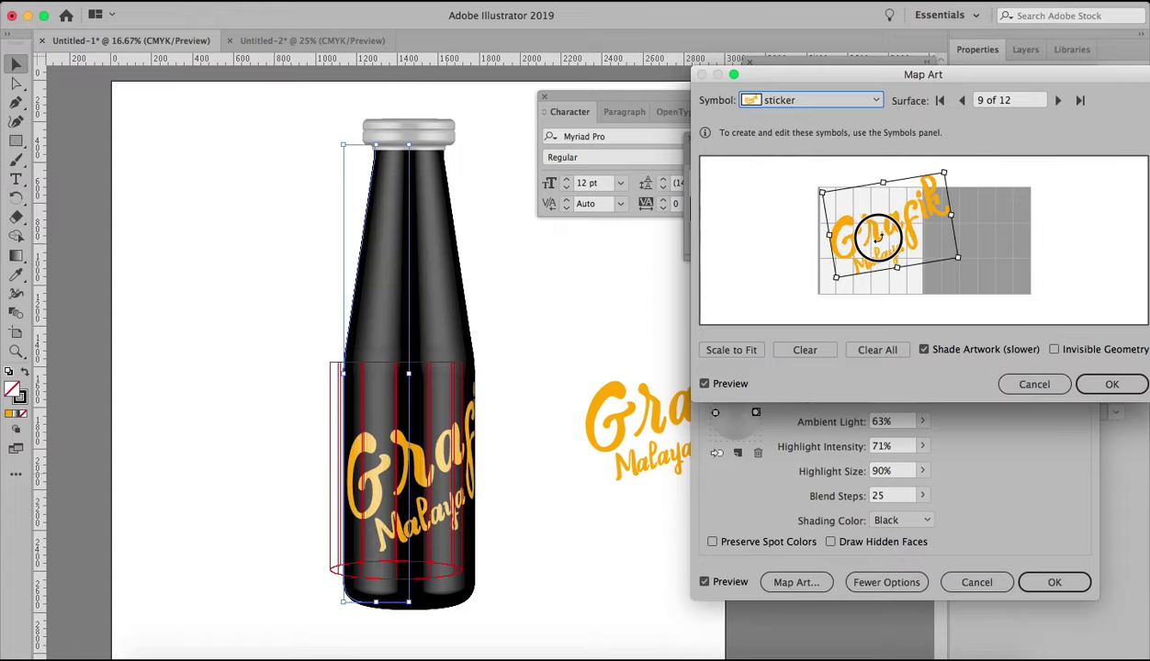
pyautogui.click(1101, 384)
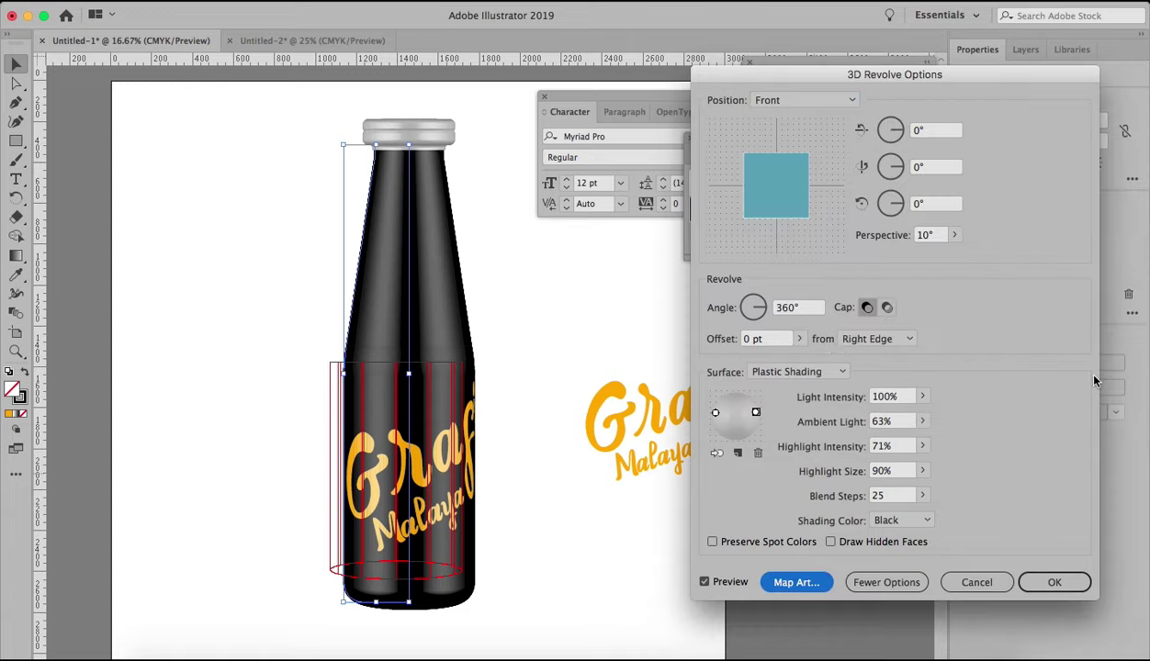
# Recheck Map Art, apply the 3D Revolve with the mapped label, and deselect the bottle
pyautogui.click(826, 585)
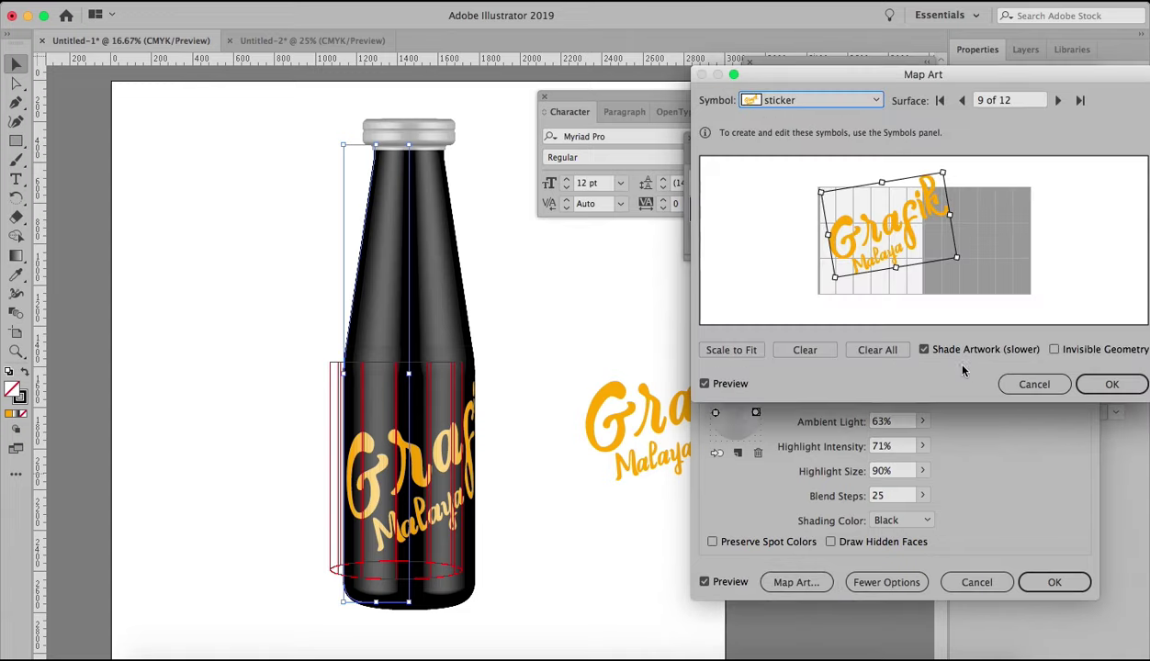
pyautogui.click(1120, 390)
pyautogui.click(1054, 583)
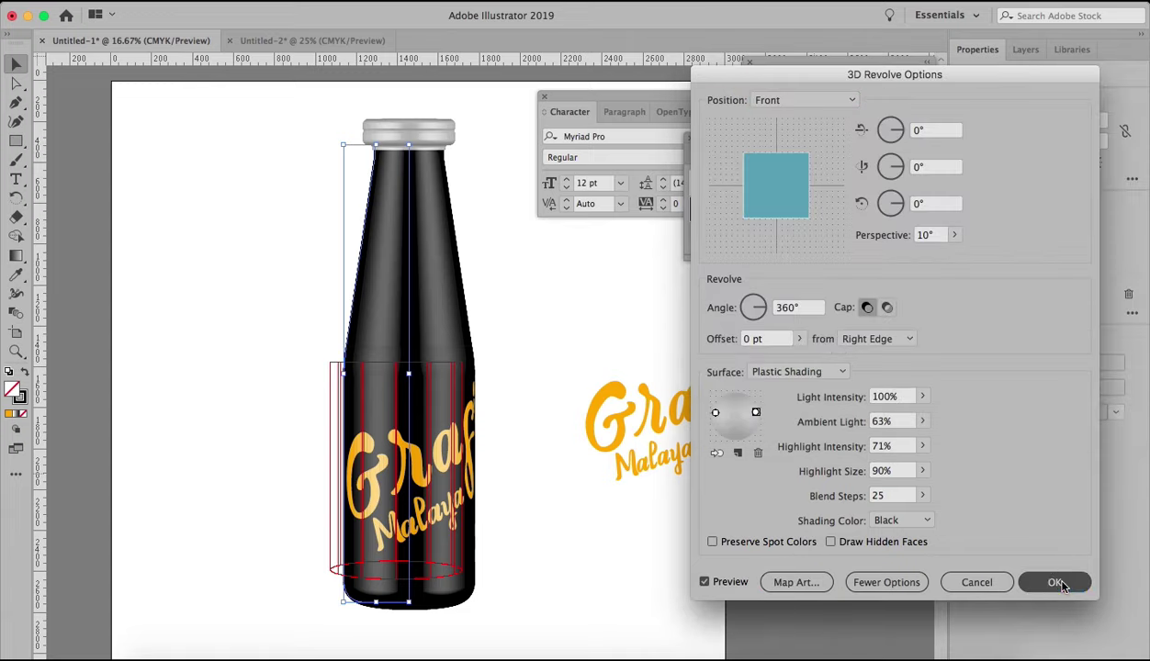
pyautogui.click(556, 330)
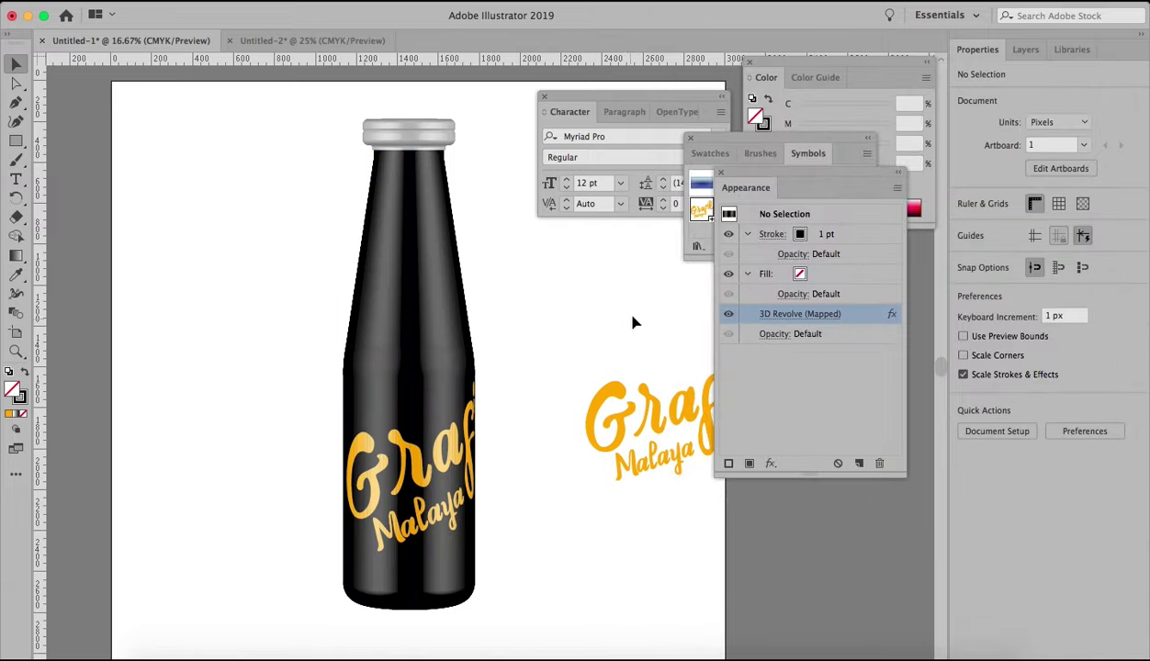